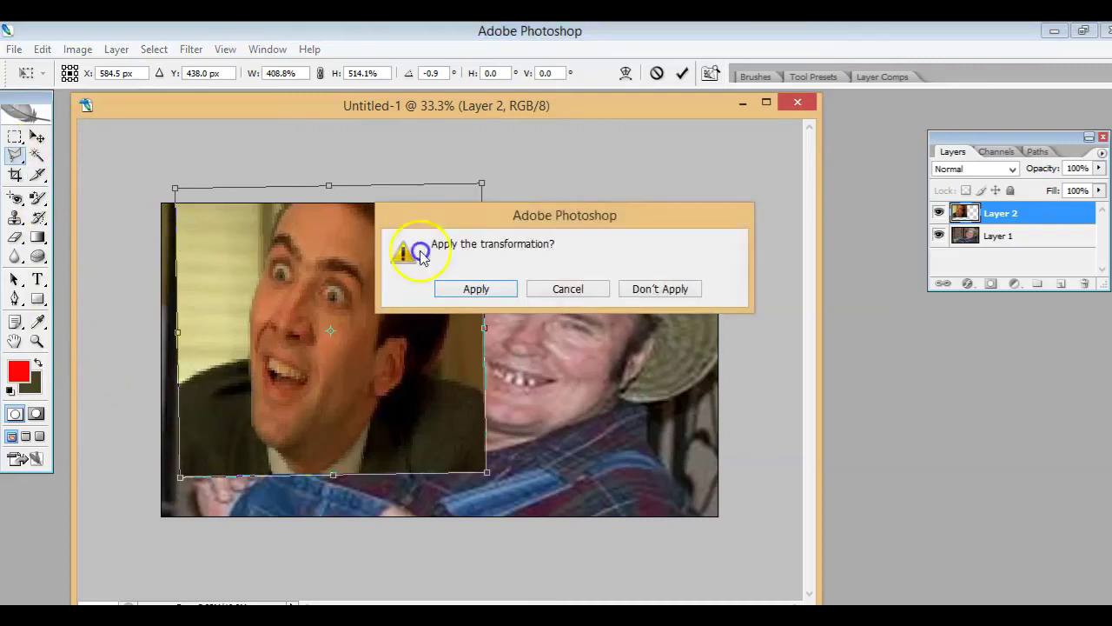
Apply the pasted photo's resize and start a polygonal outline at the forehead, eye, cheek and chin
click(476, 288)
click(288, 207)
click(264, 269)
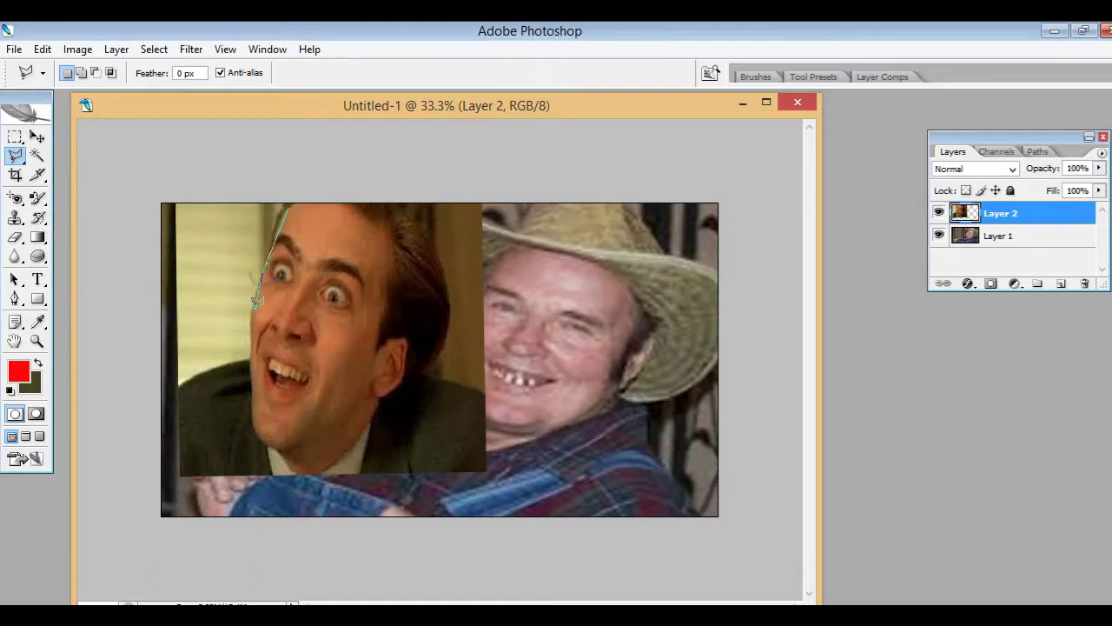
click(252, 311)
click(286, 448)
Close the polygonal face selection along the jaw, hair and top of the head
click(361, 401)
click(391, 248)
click(358, 211)
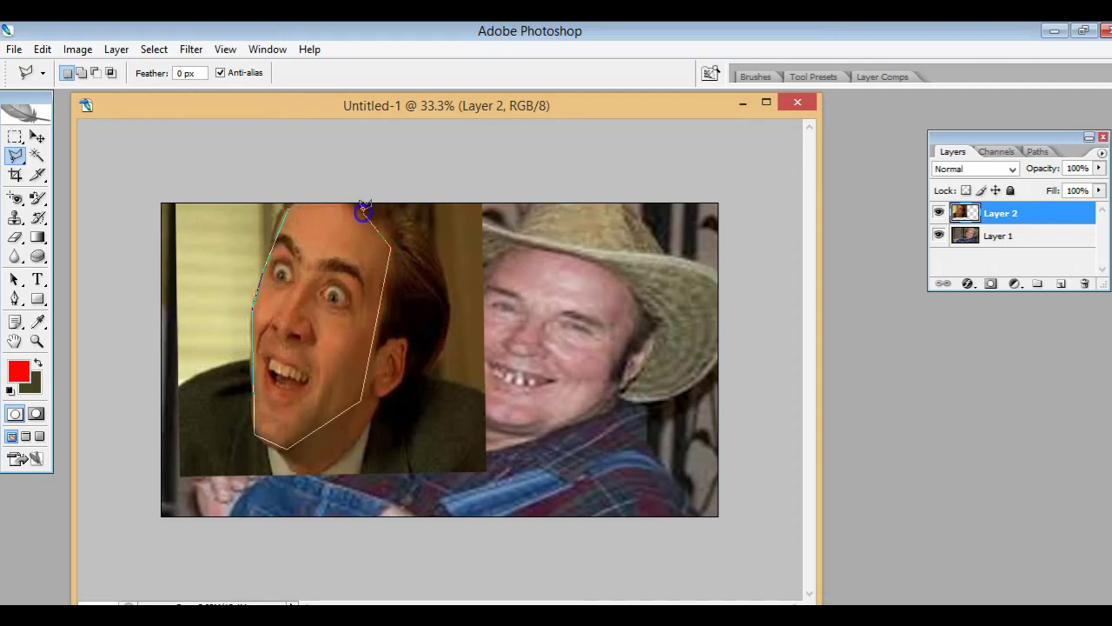
click(297, 207)
right_click(333, 293)
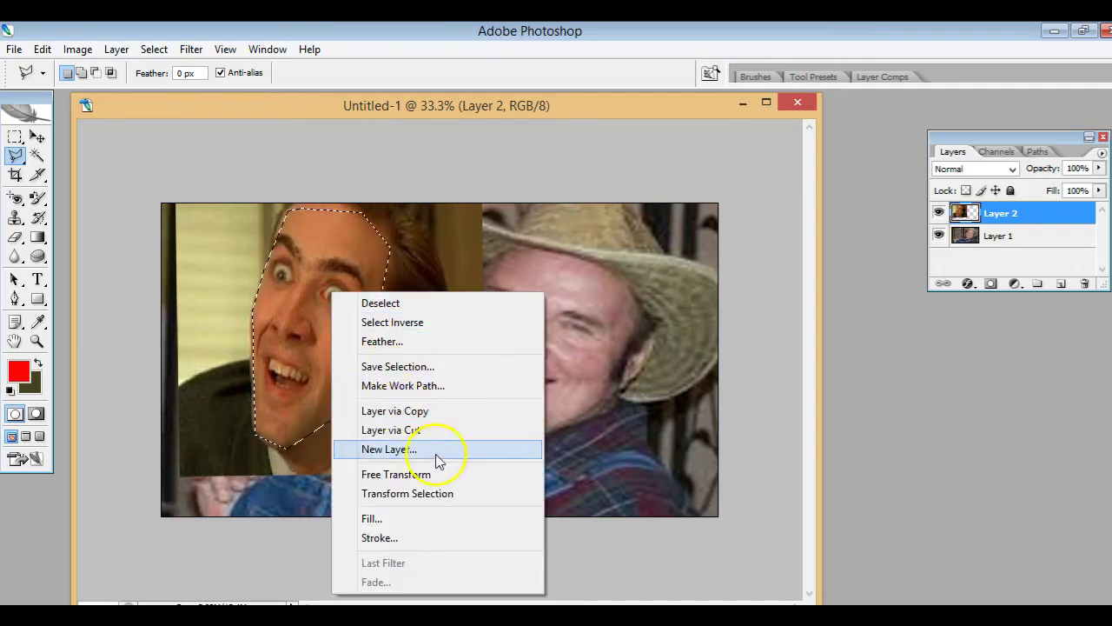
Cut the face onto a new layer and erase the rest of Layer 2 with a 261 px eraser
click(443, 432)
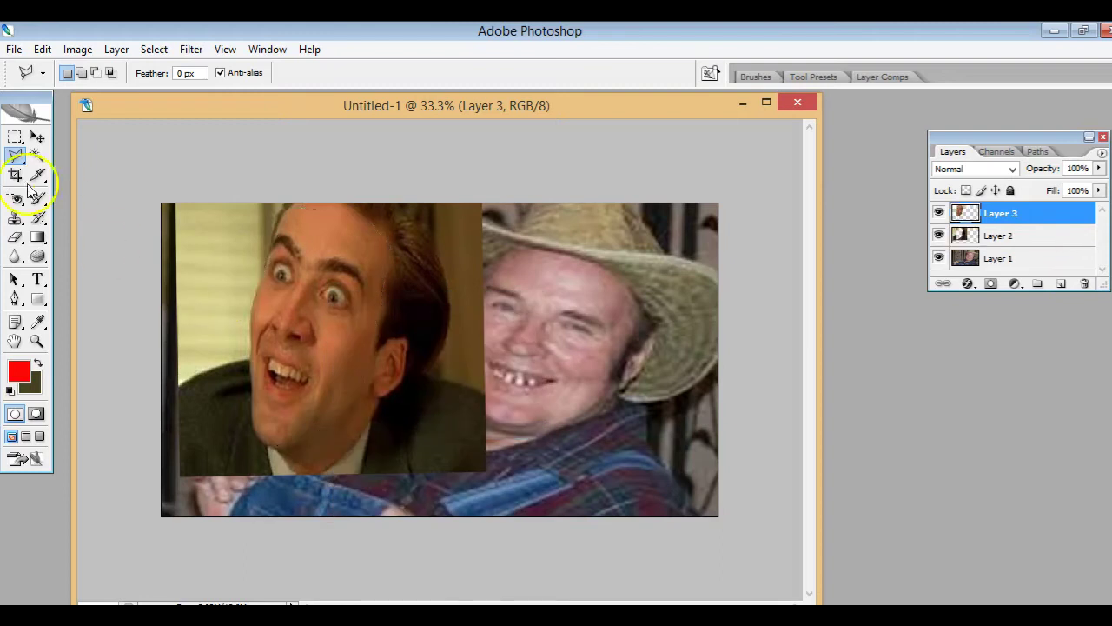
click(971, 235)
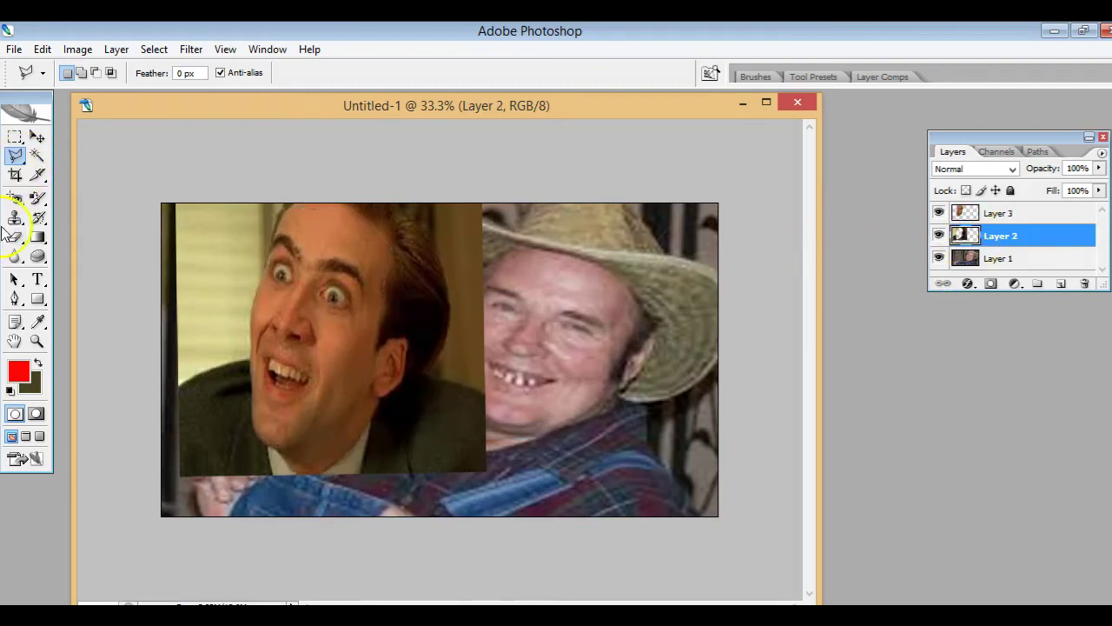
click(15, 238)
right_click(213, 246)
drag(292, 286, 372, 287)
mouse_move(256, 231)
mouse_down()
mouse_move(794, 206)
mouse_move(677, 251)
mouse_move(656, 313)
mouse_move(566, 375)
mouse_move(600, 455)
mouse_move(203, 336)
mouse_move(271, 528)
mouse_up()
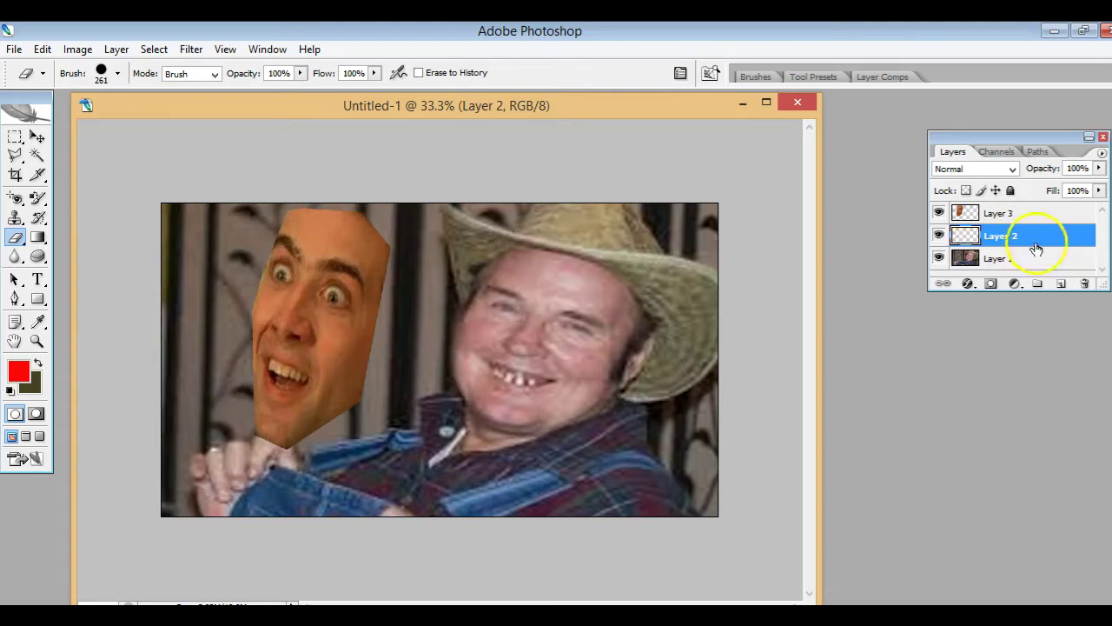
Select Layer 3, which holds the face, and bring up its context menu on the canvas
click(961, 213)
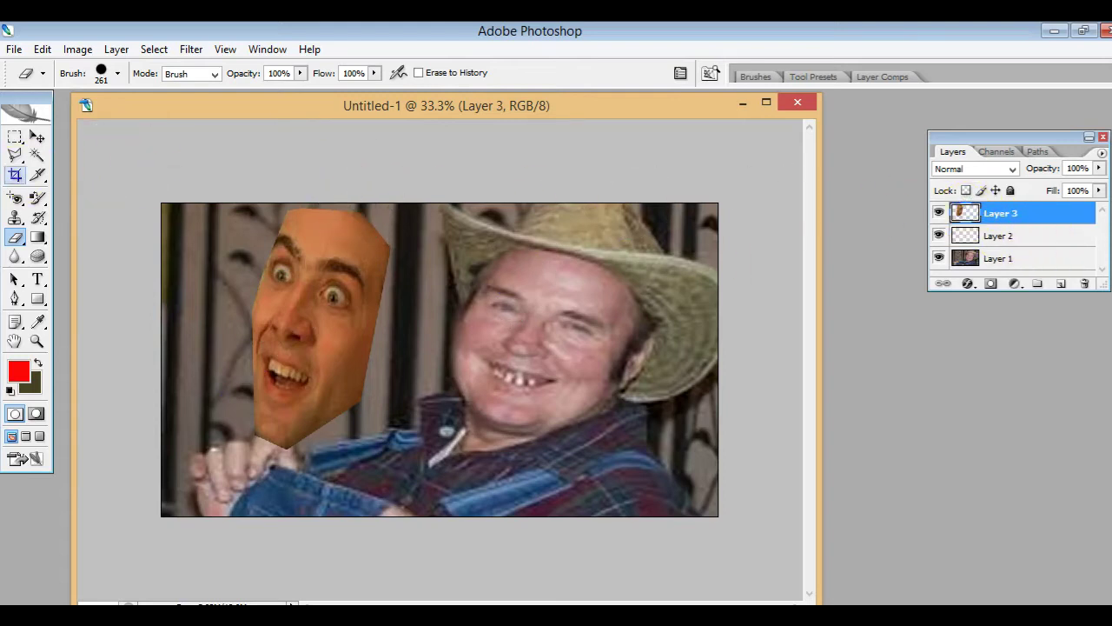
click(15, 175)
right_click(308, 305)
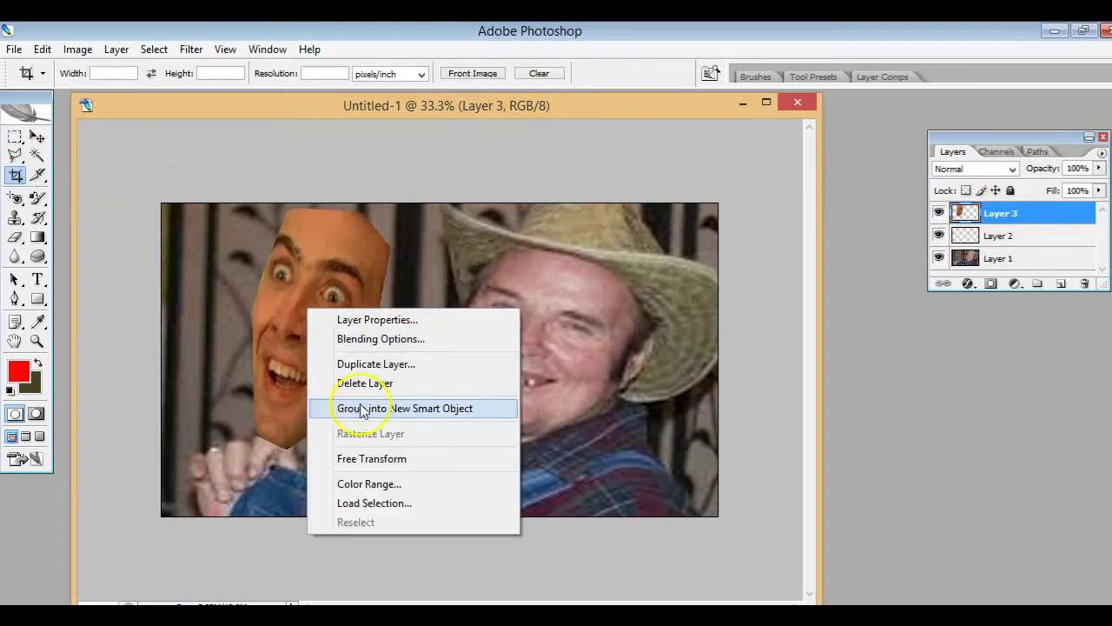
Move the face onto the cowboy's head, scale it to 135.8% width and 68.3% height, and apply
click(398, 462)
drag(291, 404, 509, 429)
drag(467, 477, 440, 426)
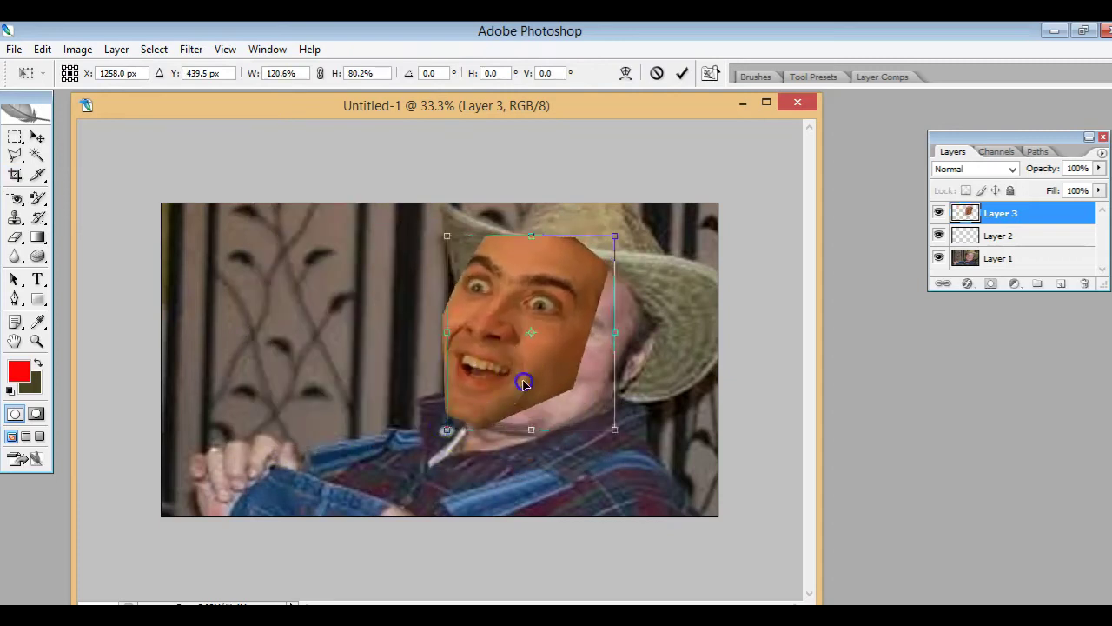
drag(523, 380, 518, 393)
drag(460, 439, 489, 379)
drag(611, 440, 646, 426)
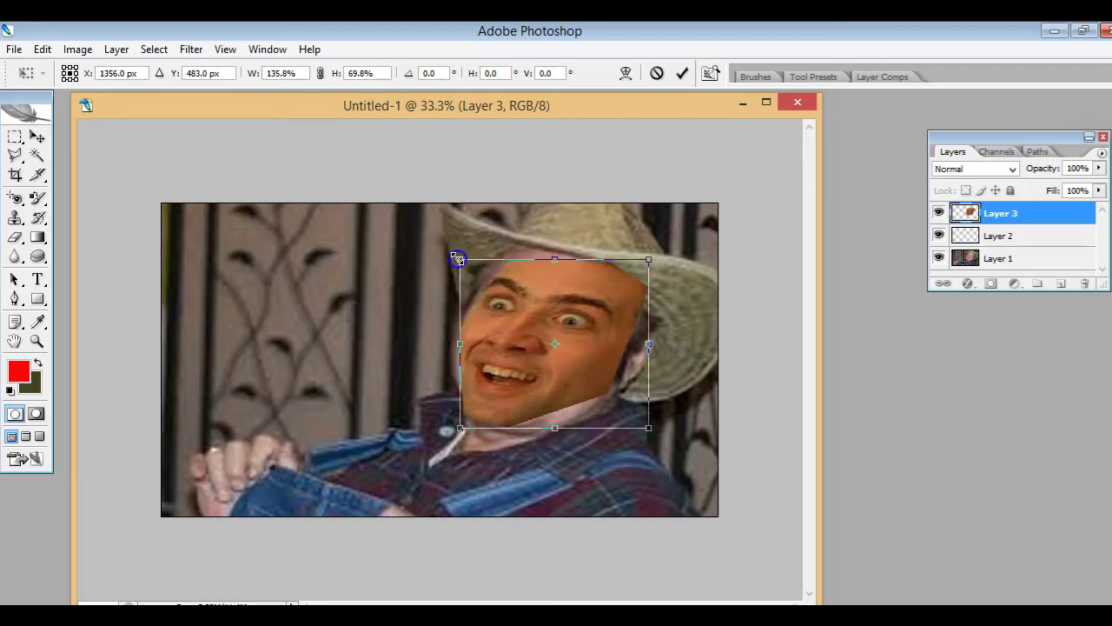
drag(461, 426, 466, 422)
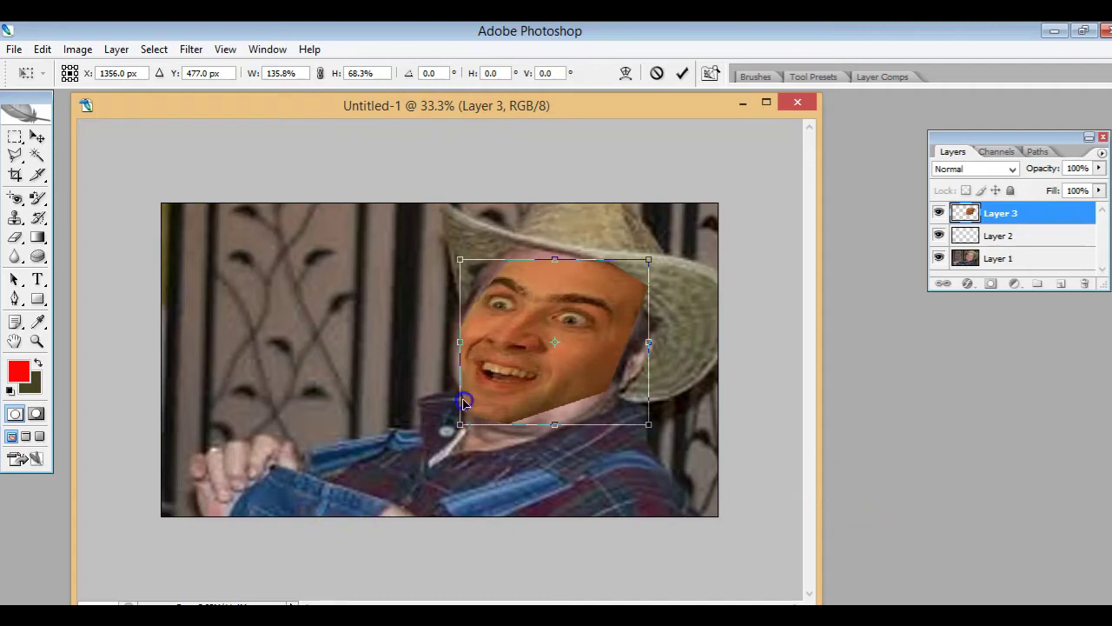
click(37, 217)
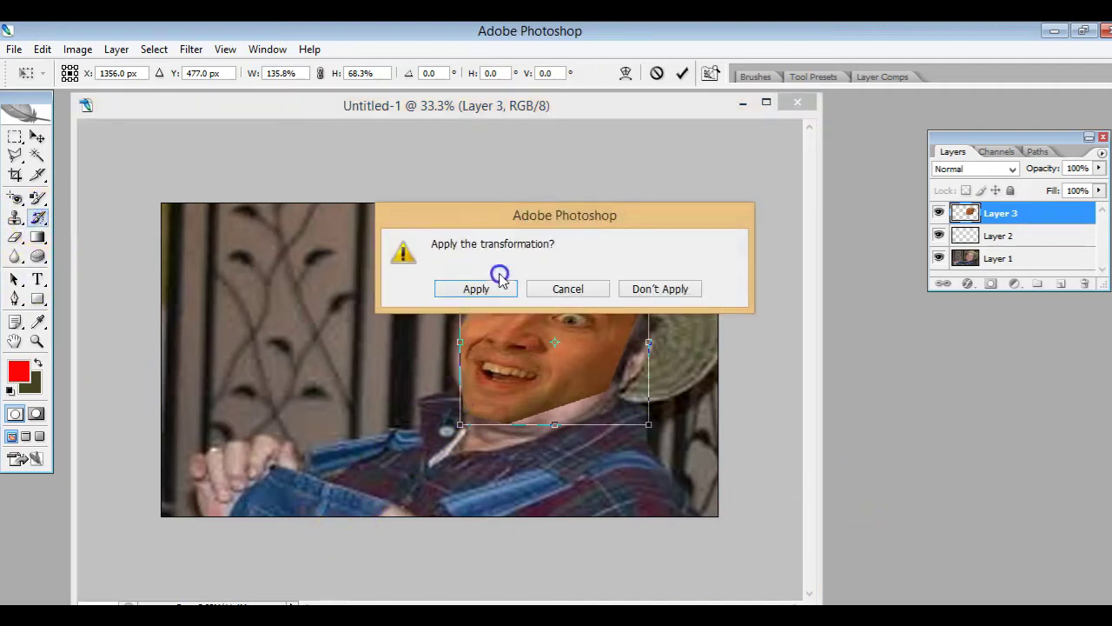
click(493, 290)
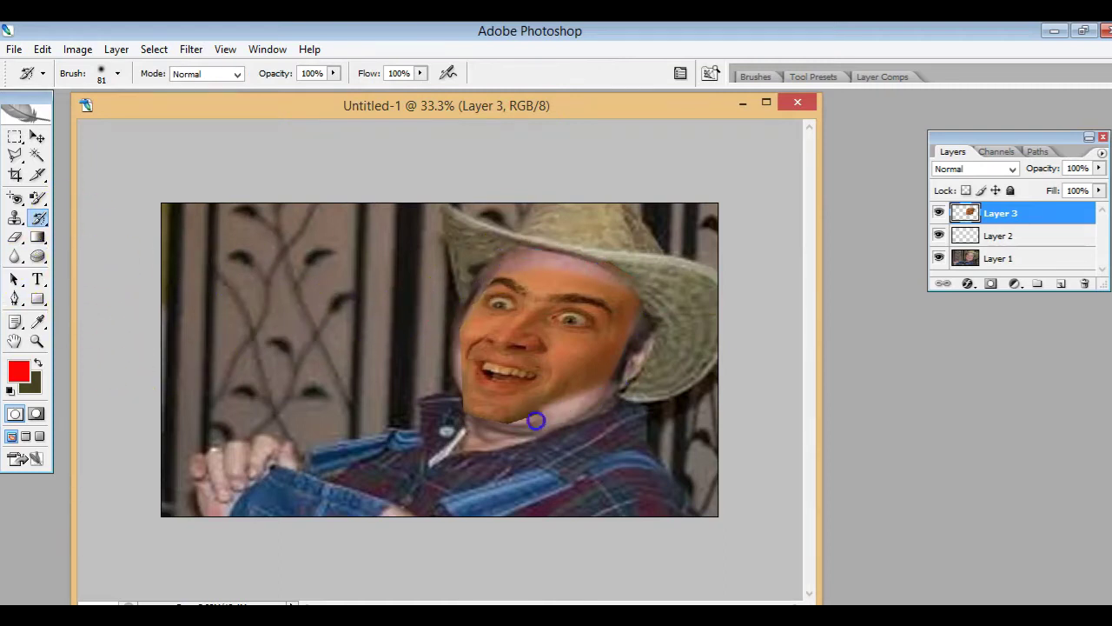
Heal the face edges along the jaw, neck, chin and the cheek near the hat
mouse_move(614, 372)
mouse_down()
mouse_move(551, 418)
mouse_move(517, 423)
mouse_up()
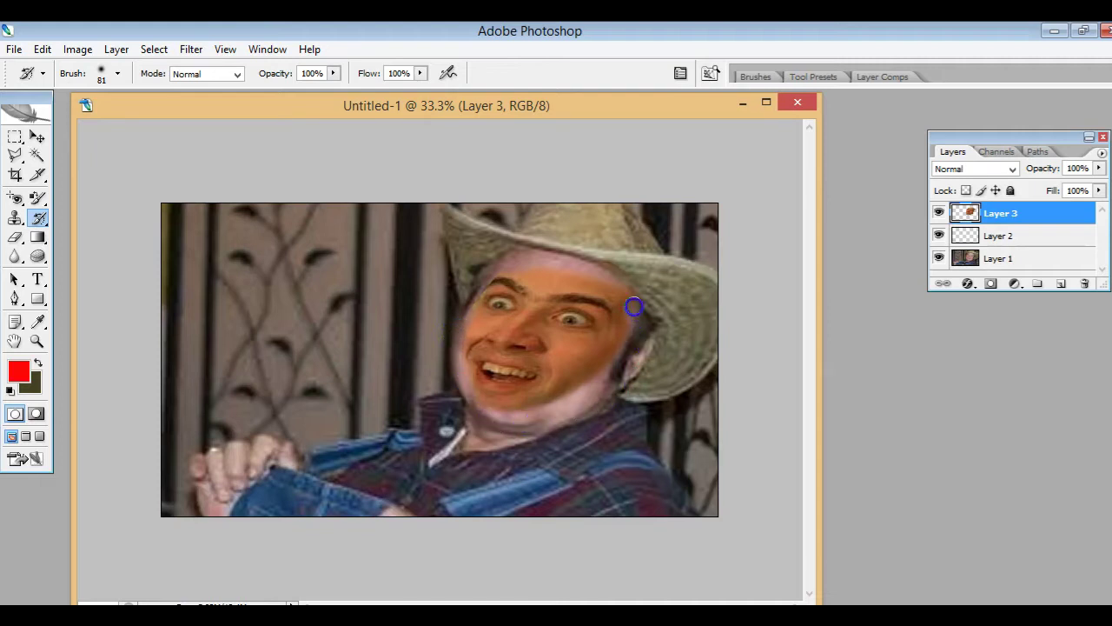
mouse_move(563, 448)
mouse_down()
mouse_move(518, 466)
mouse_move(478, 392)
mouse_move(501, 408)
mouse_up()
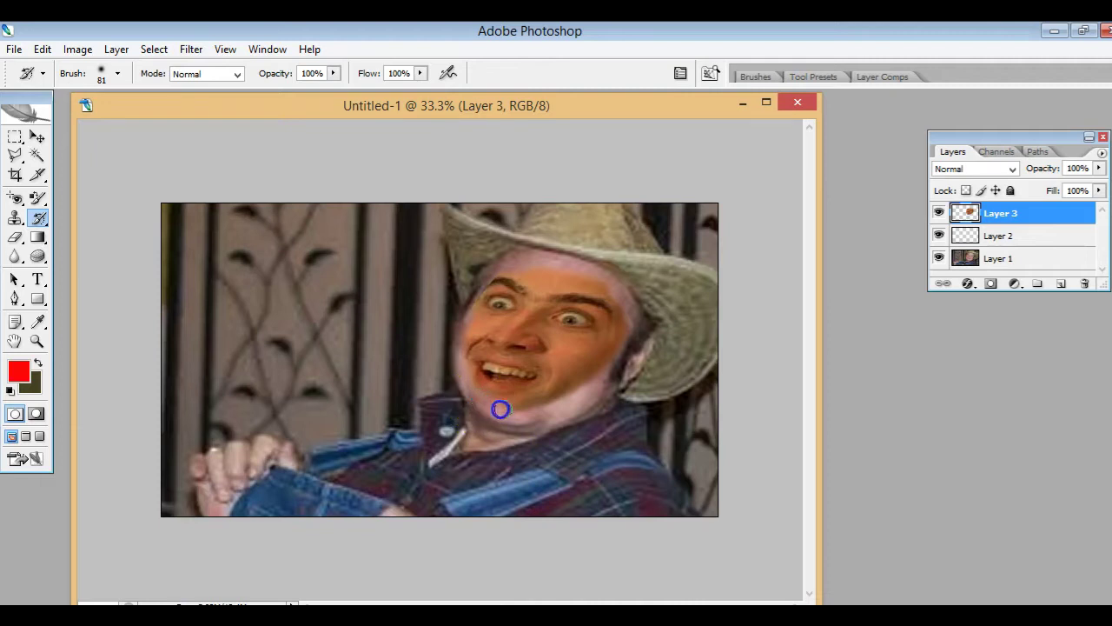
click(544, 410)
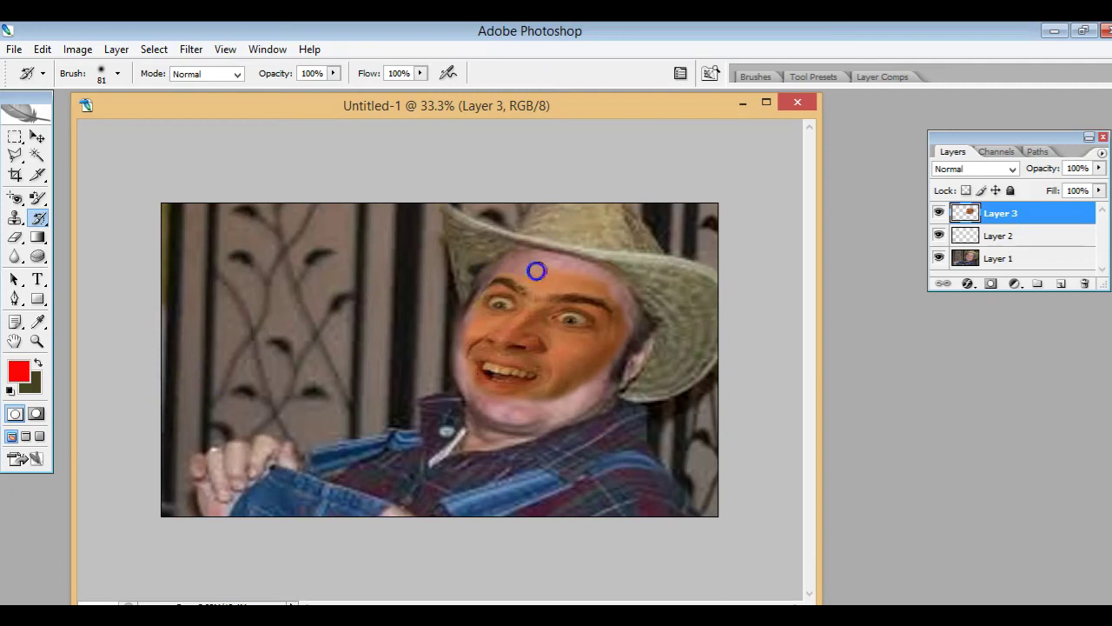
mouse_move(618, 305)
mouse_down()
mouse_move(703, 365)
mouse_move(623, 310)
mouse_move(631, 402)
mouse_move(469, 474)
mouse_move(457, 405)
mouse_move(414, 392)
mouse_up()
Sample the brown skin tone from the face's cheek with the Eyedropper
click(39, 199)
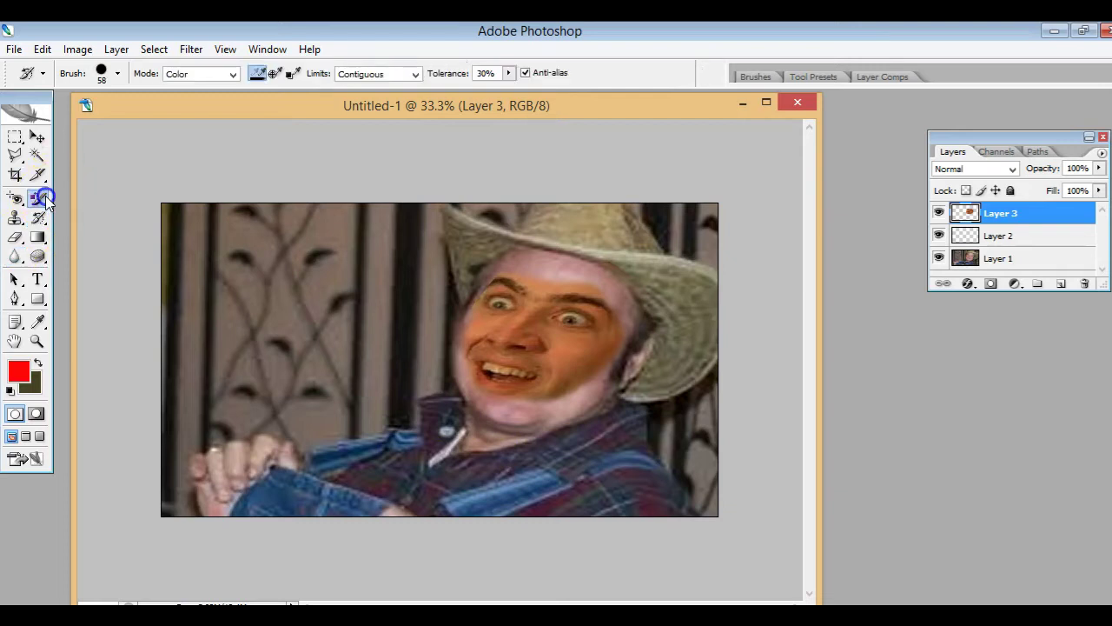
click(37, 321)
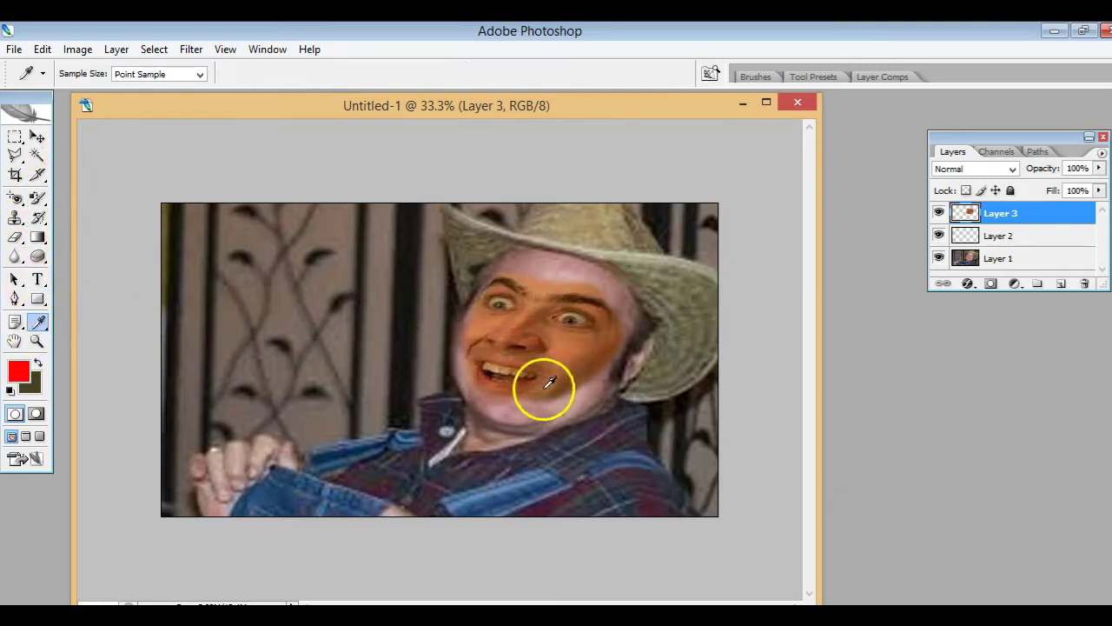
drag(573, 369, 562, 367)
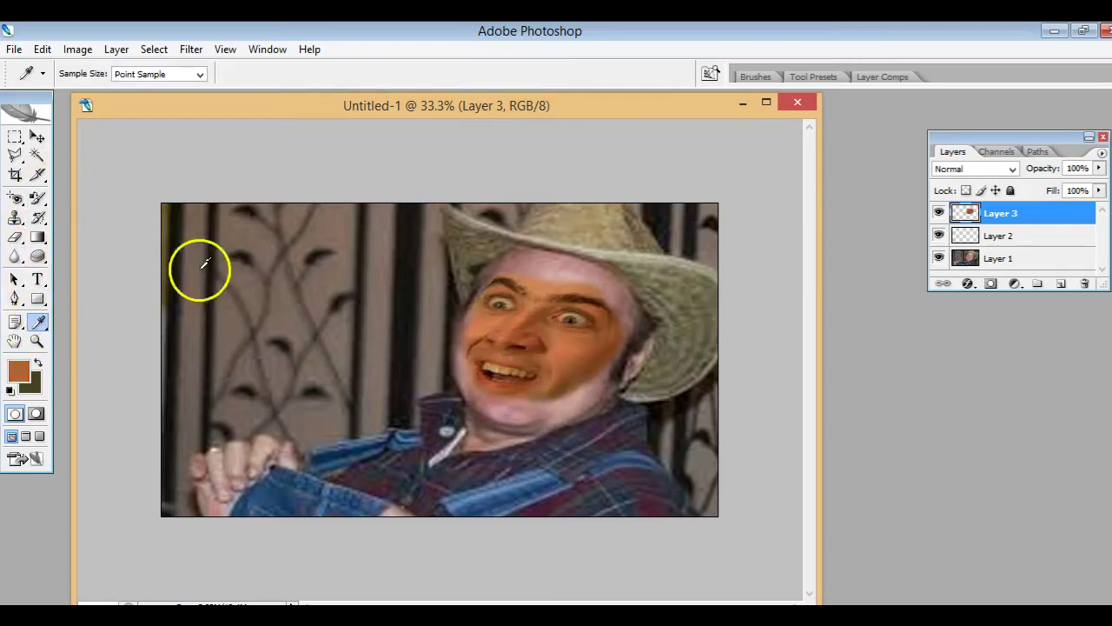
click(37, 198)
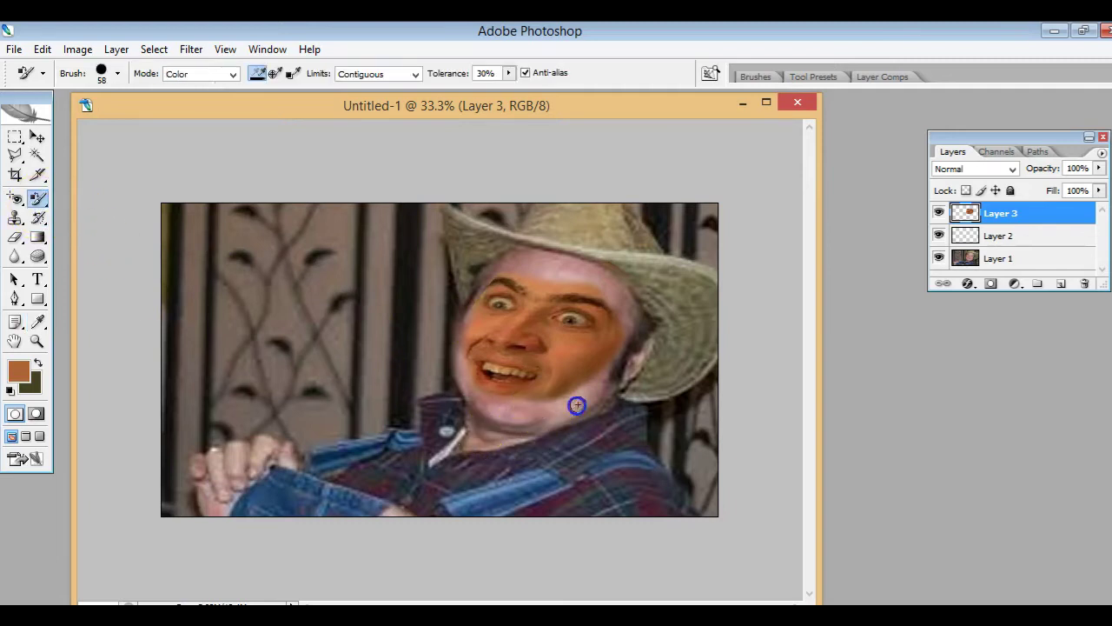
On Layer 1, recolour the forehead and the cheek beside the mouth to match
click(963, 260)
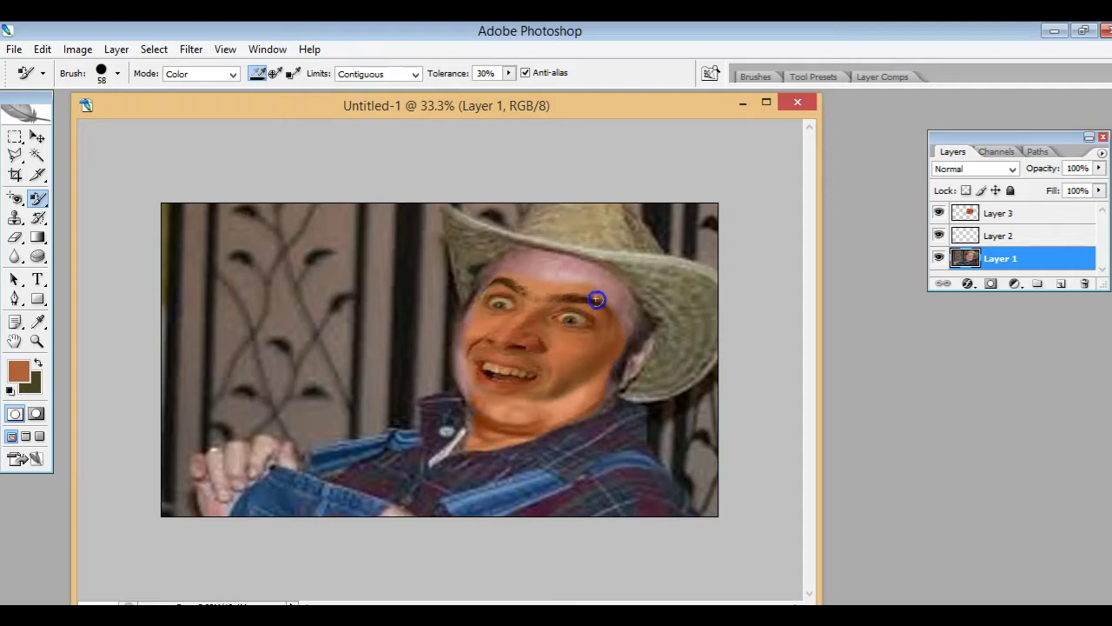
click(541, 258)
click(462, 371)
Undo the last two colour-replacement dabs and recolour the cheek beside the mouth again
click(41, 48)
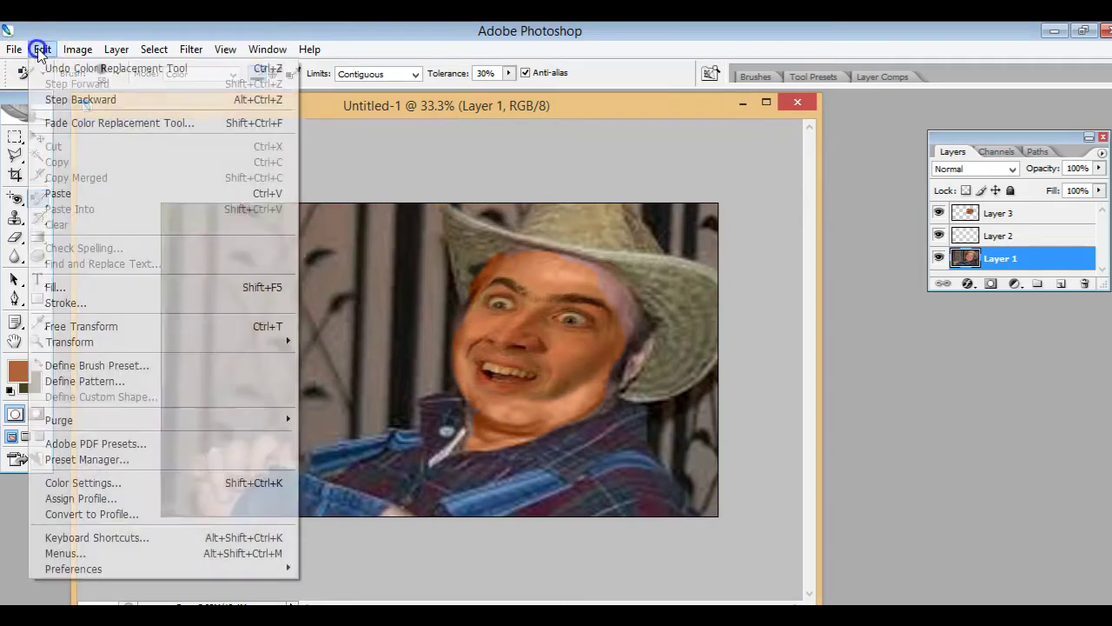
click(56, 69)
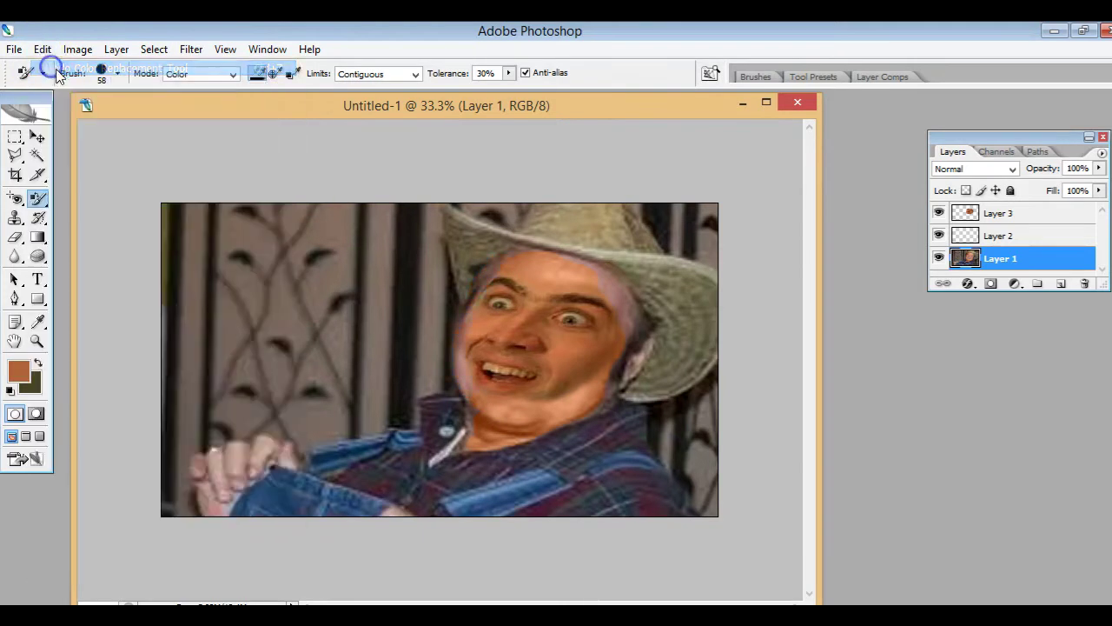
click(462, 371)
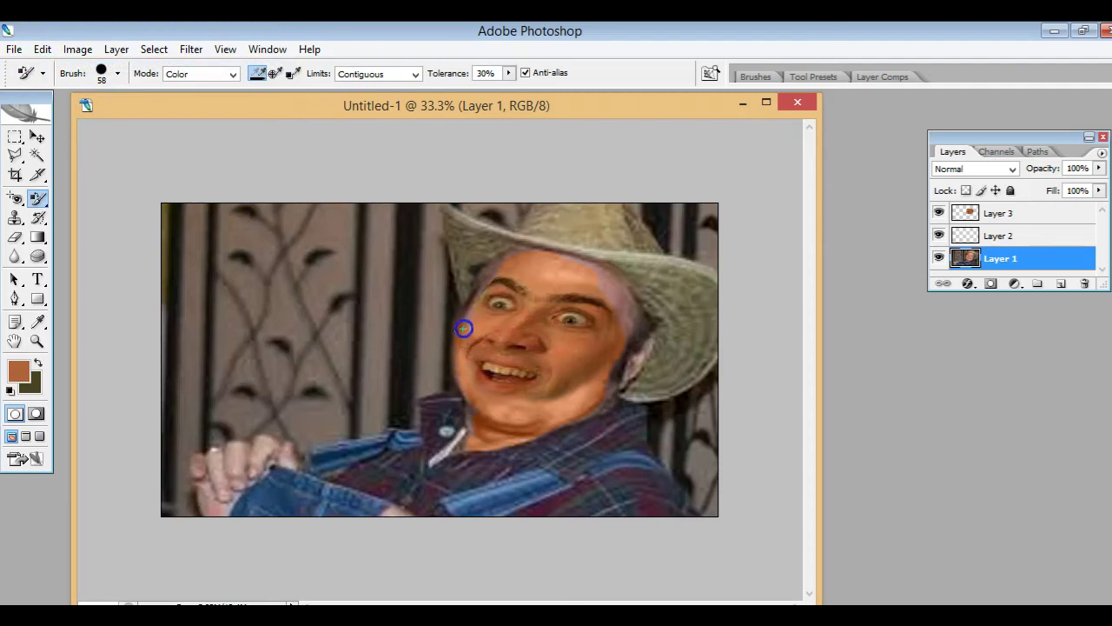
Recolour the left forehead under the hat brim and the left cheek from chin to eye
mouse_move(474, 305)
mouse_down()
mouse_move(539, 270)
mouse_move(507, 268)
mouse_up()
mouse_move(559, 415)
mouse_down()
mouse_move(532, 413)
mouse_move(471, 321)
mouse_up()
drag(501, 278, 465, 327)
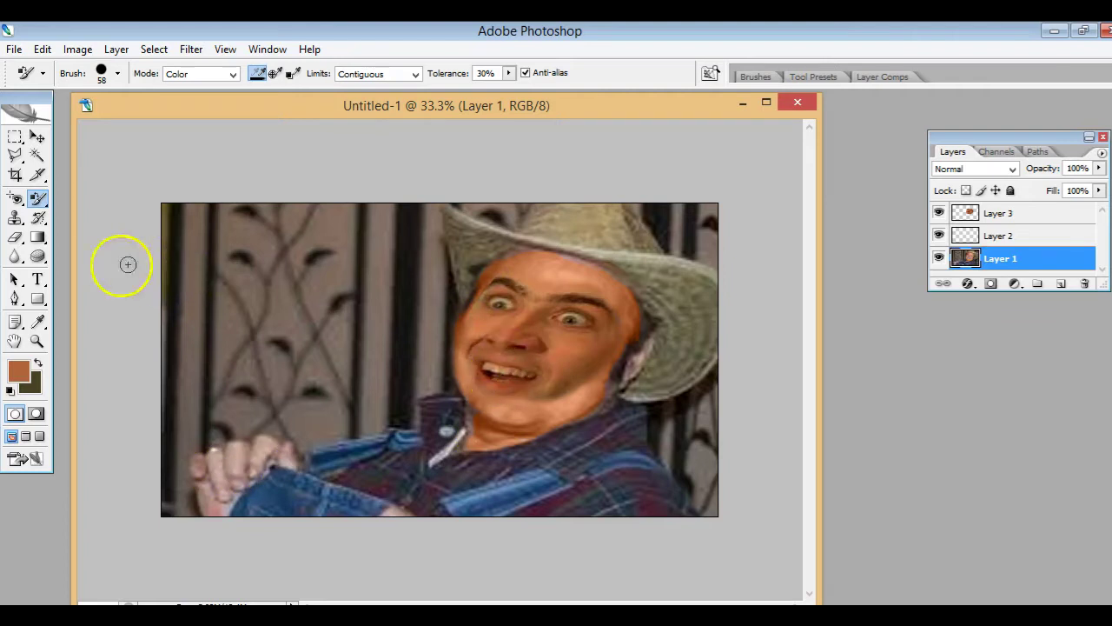
click(18, 371)
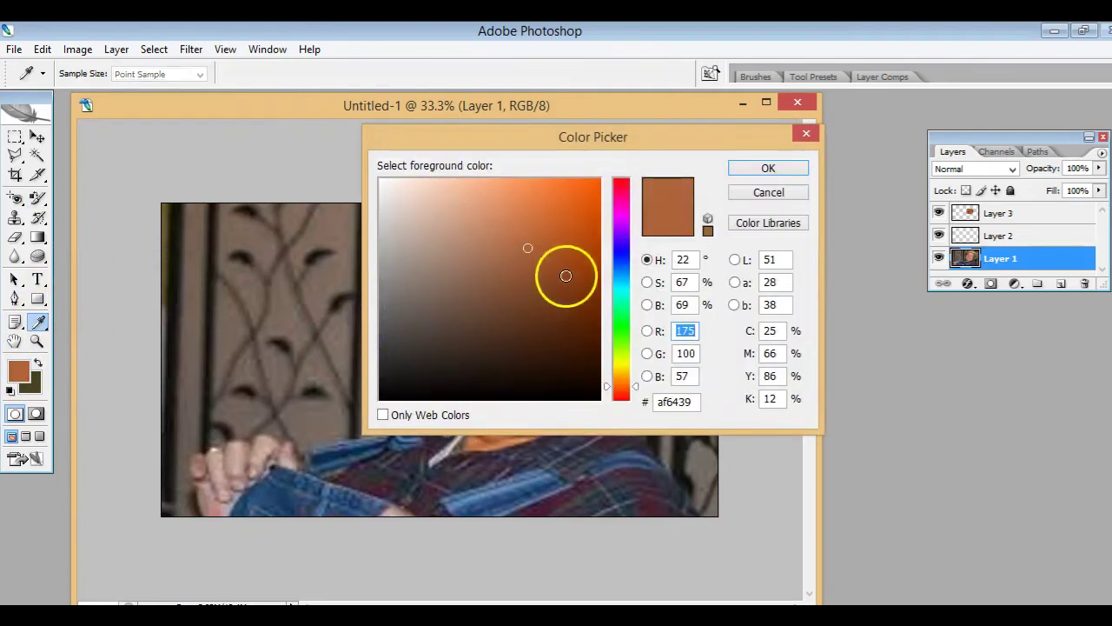
Set the foreground to 9d572f and paint it over the cheek, chin and face's right edge
click(534, 263)
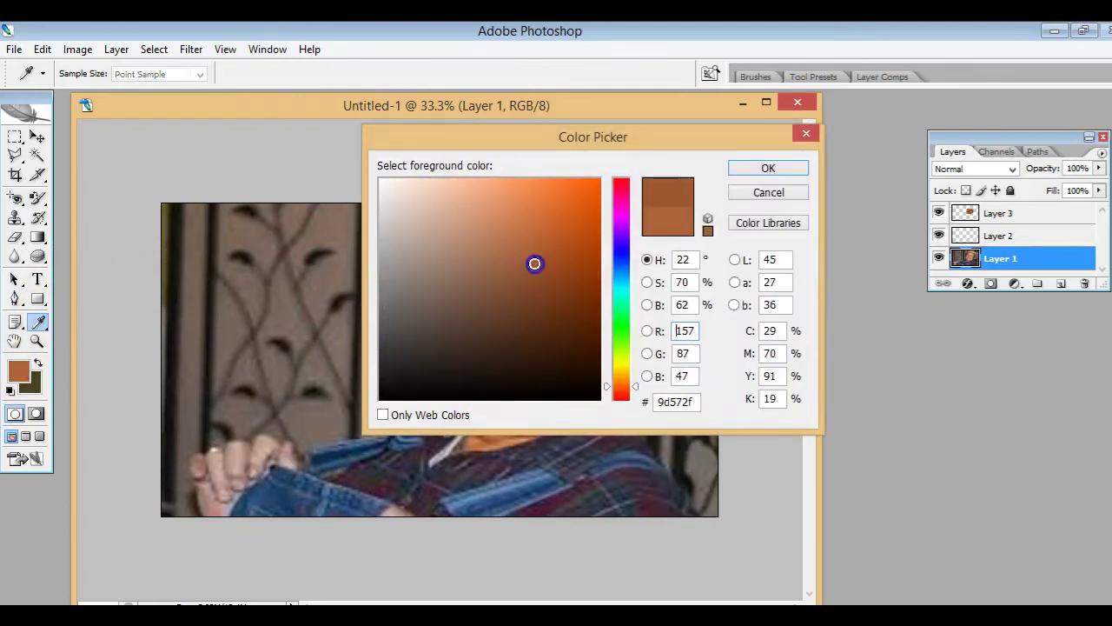
click(744, 170)
mouse_move(599, 348)
mouse_down()
mouse_move(551, 397)
mouse_move(588, 399)
mouse_up()
drag(730, 330, 717, 307)
drag(420, 383, 495, 385)
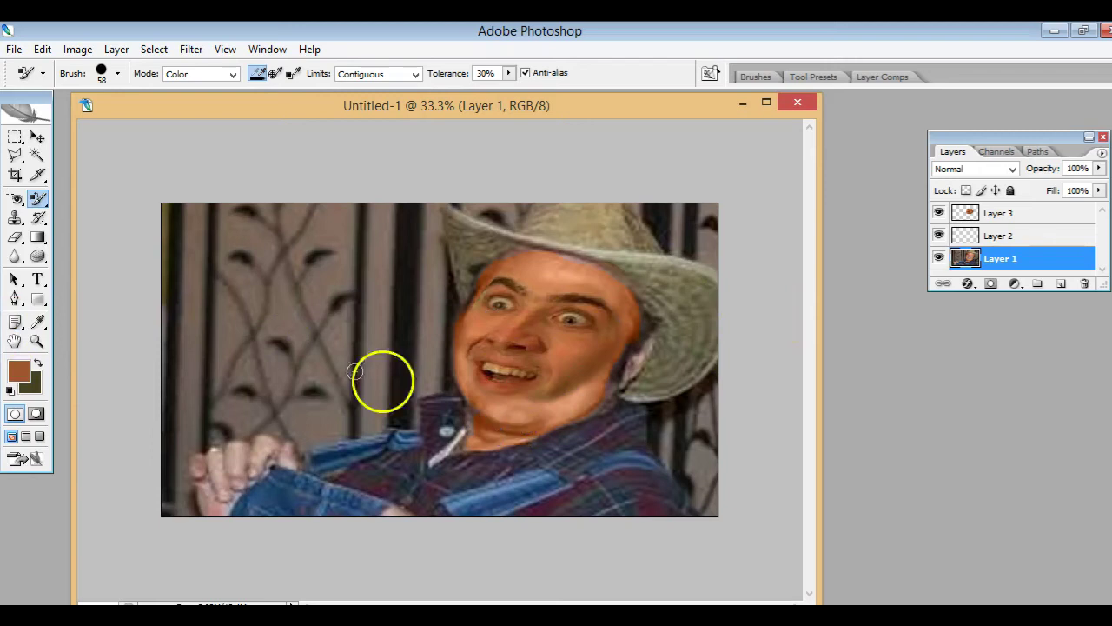
Pick a deeper brown, paint it across the chin, and return to Layer 1
click(18, 371)
click(569, 288)
click(765, 167)
drag(524, 406, 567, 406)
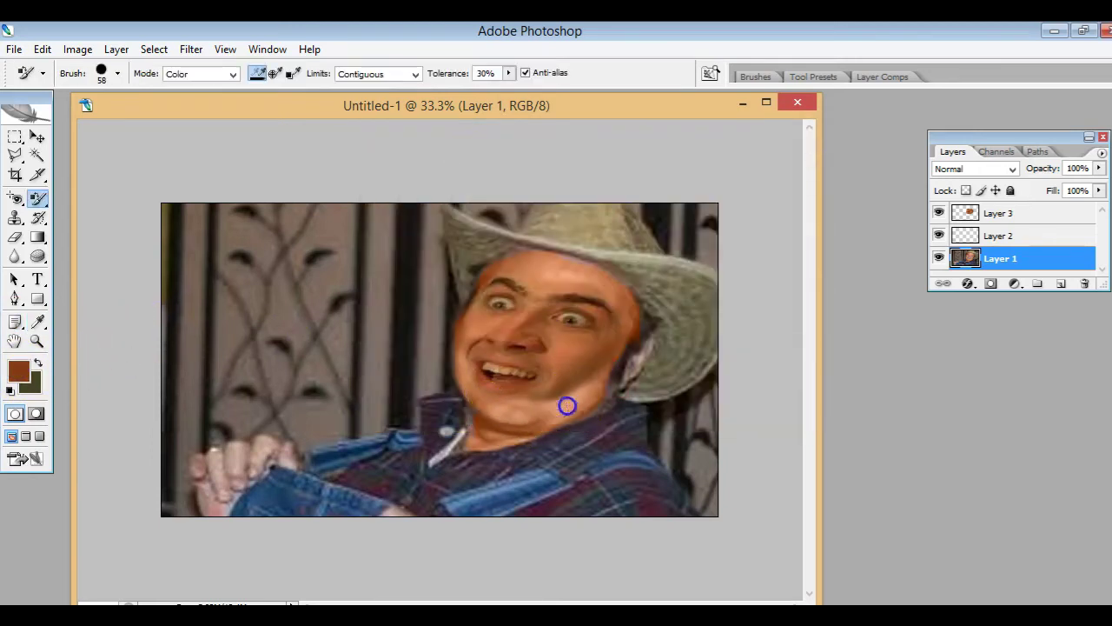
click(1000, 236)
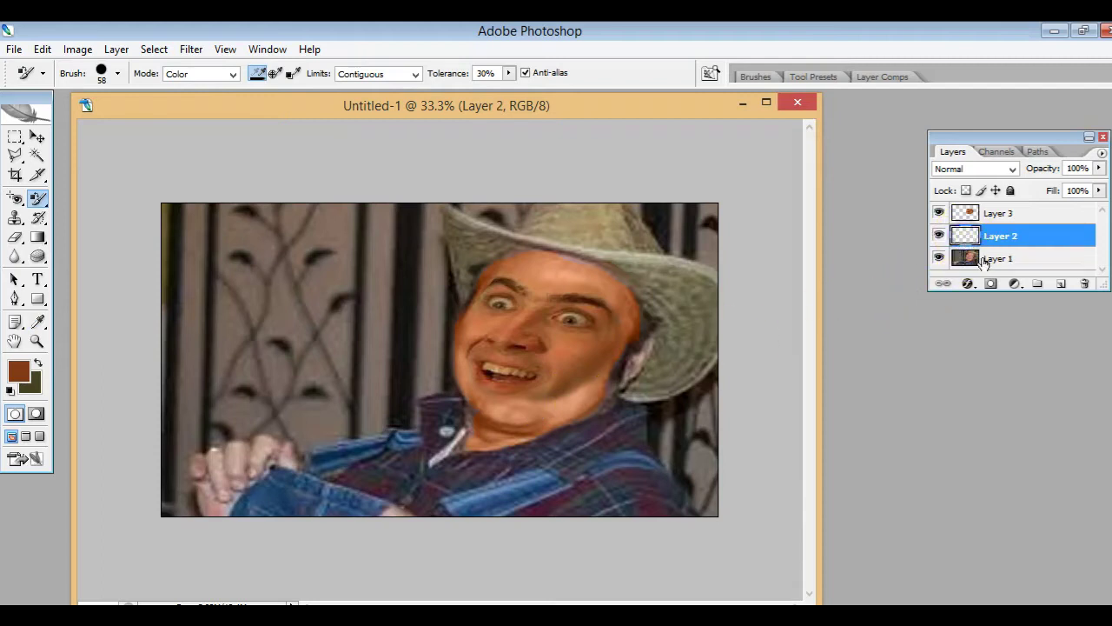
click(985, 259)
On Layer 3, sample the light skin tone from the chin for colour replacement
click(15, 372)
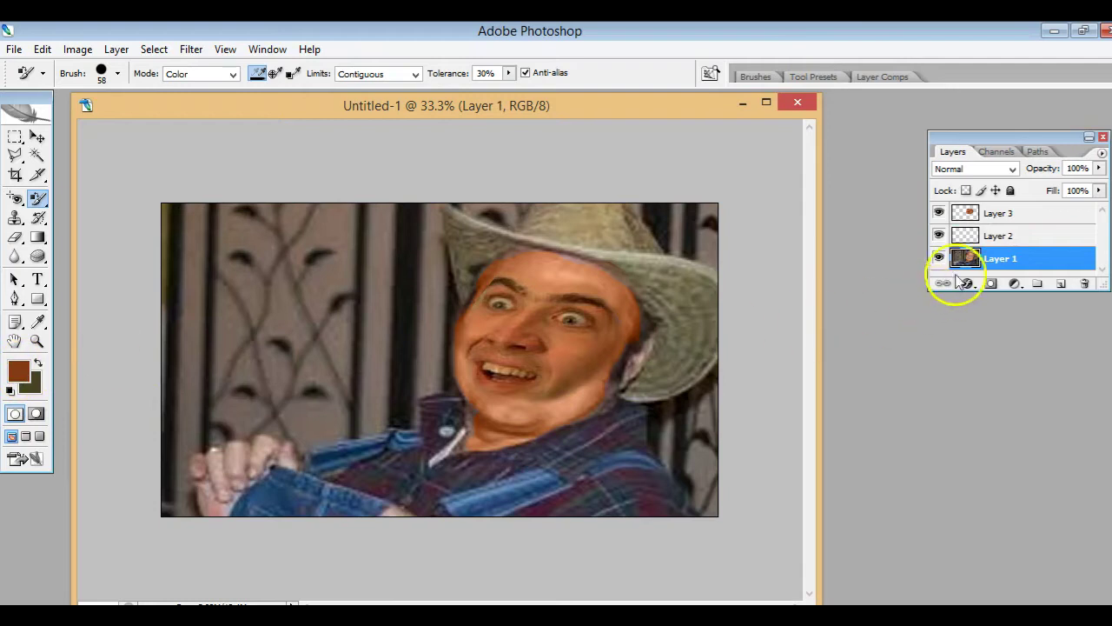
click(966, 214)
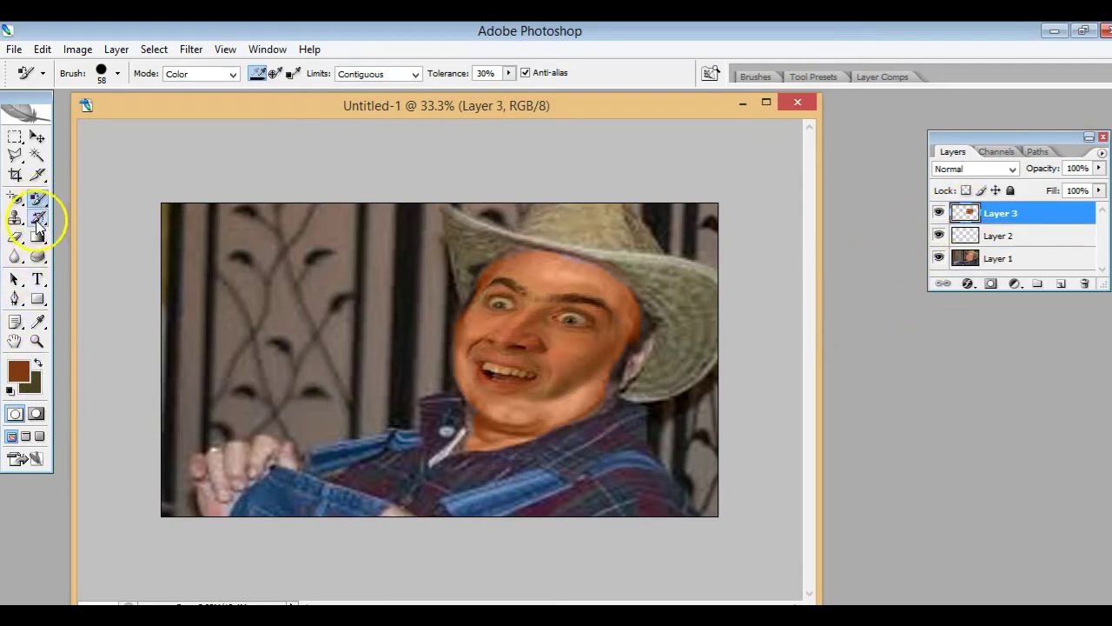
click(38, 322)
click(538, 410)
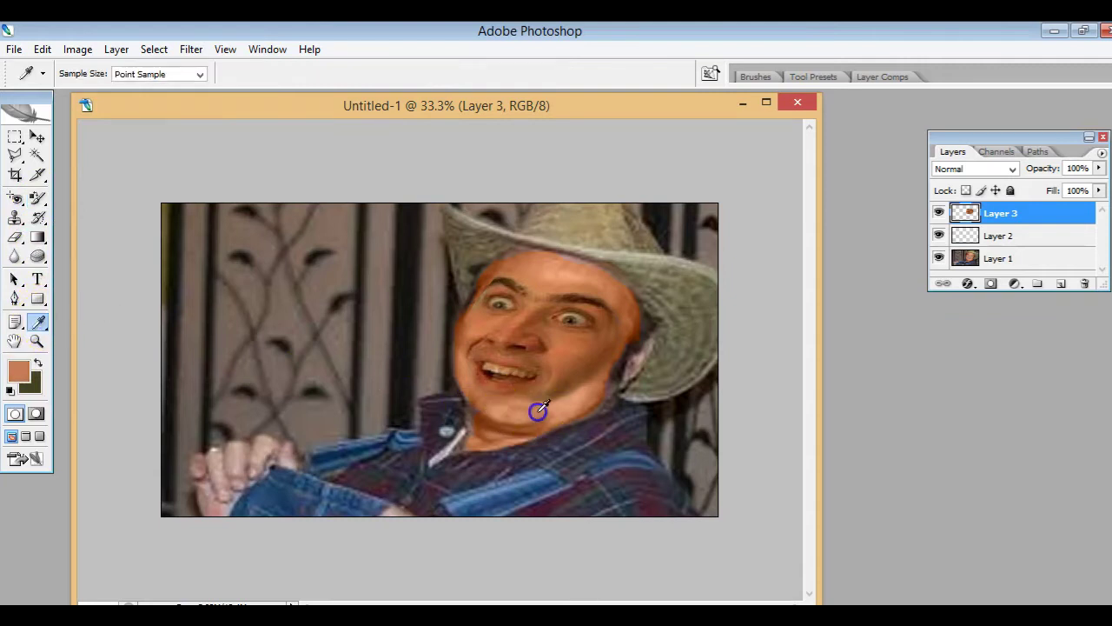
click(38, 198)
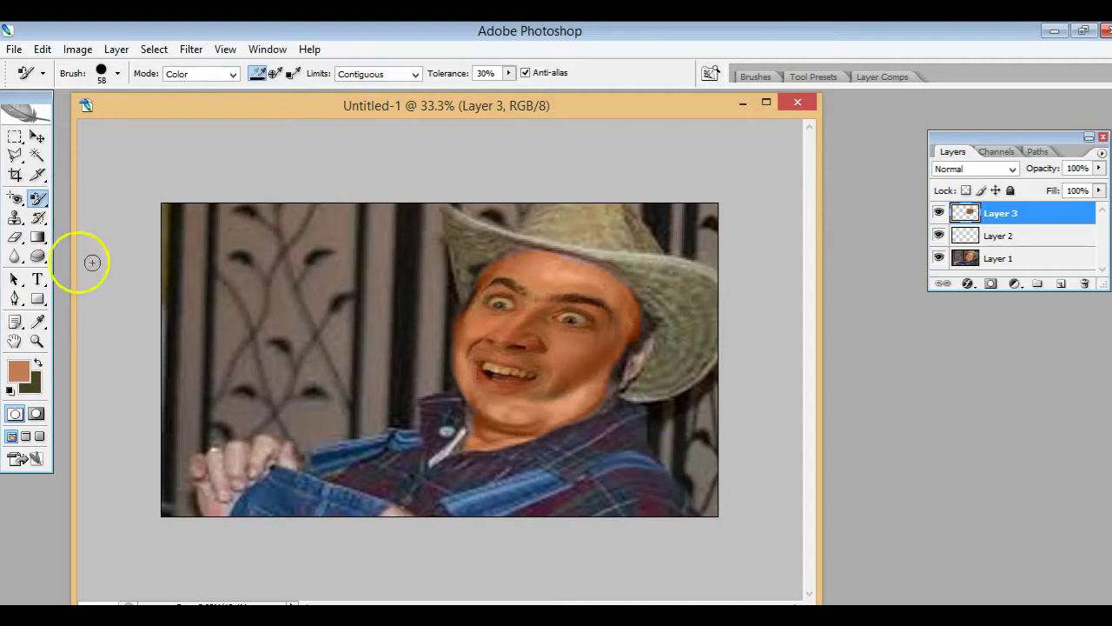
click(15, 174)
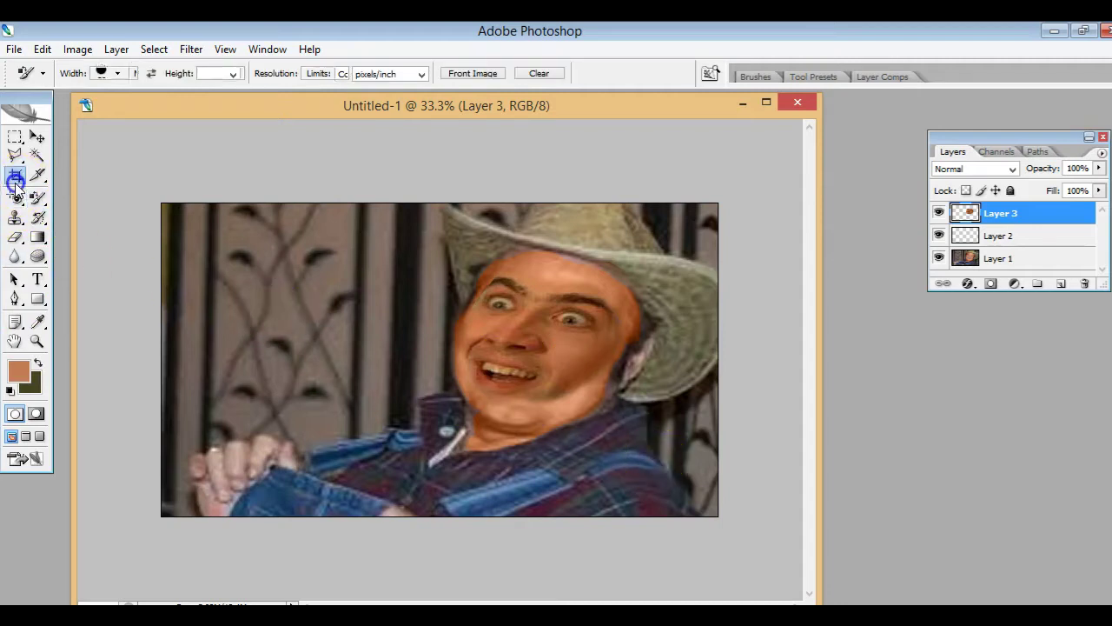
right_click(557, 330)
Stretch the face taller toward the hat brim, apply, and restore the left neck with the History Brush
click(608, 481)
drag(460, 426, 451, 434)
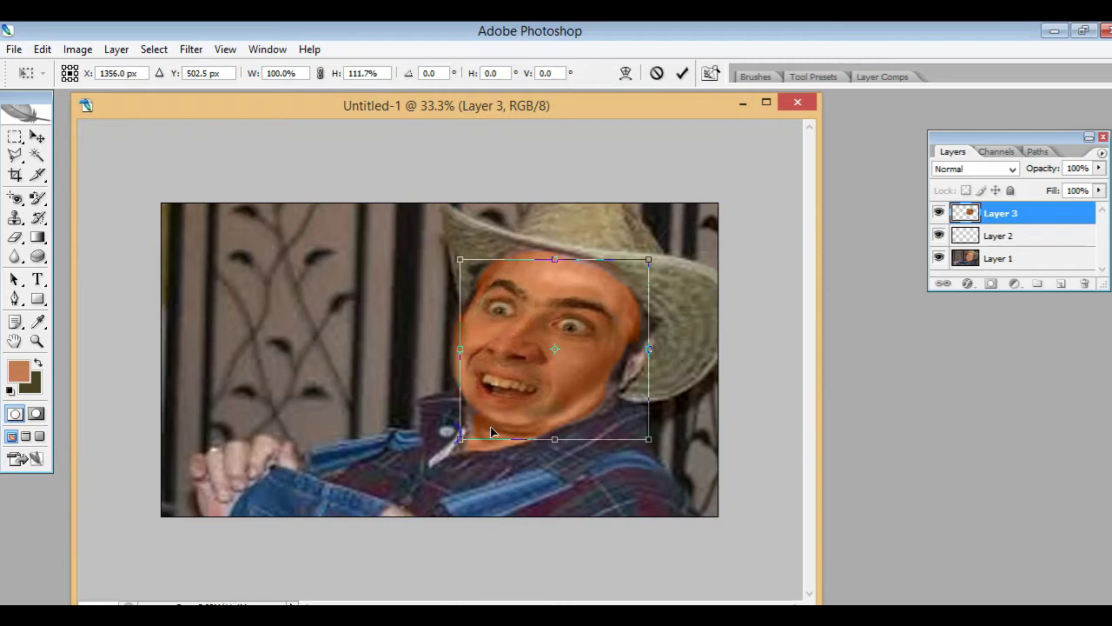
drag(550, 258, 558, 253)
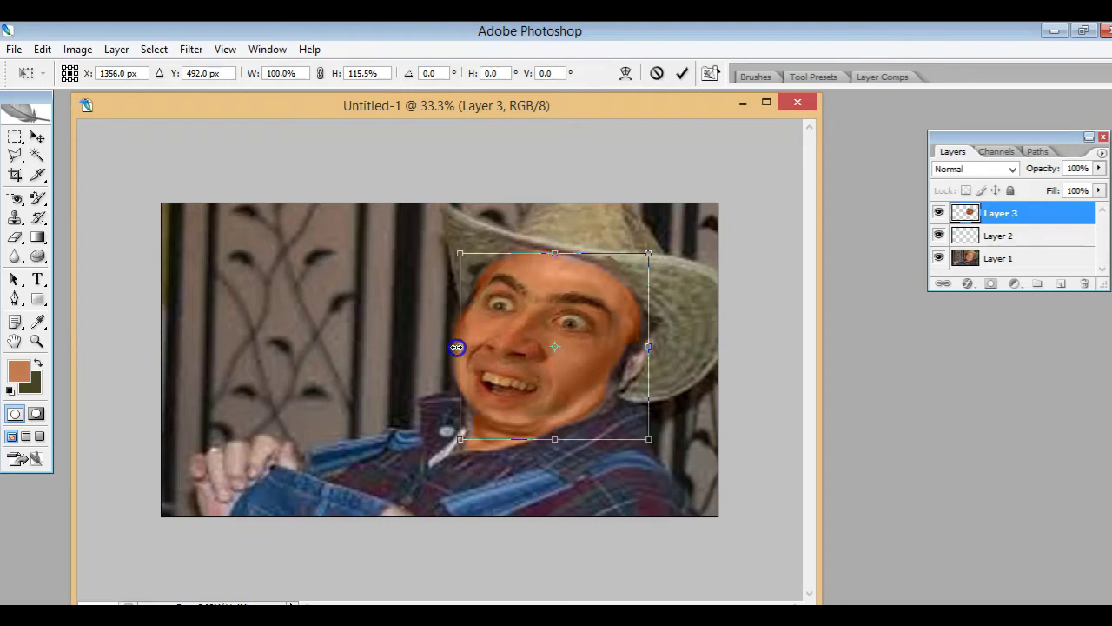
click(39, 220)
click(479, 291)
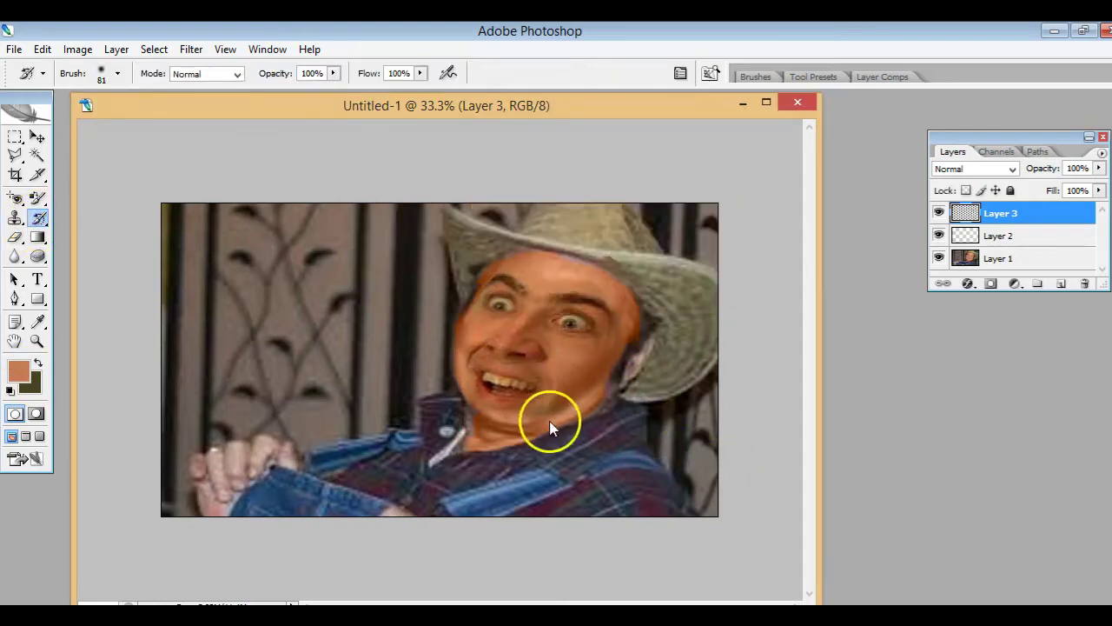
click(443, 405)
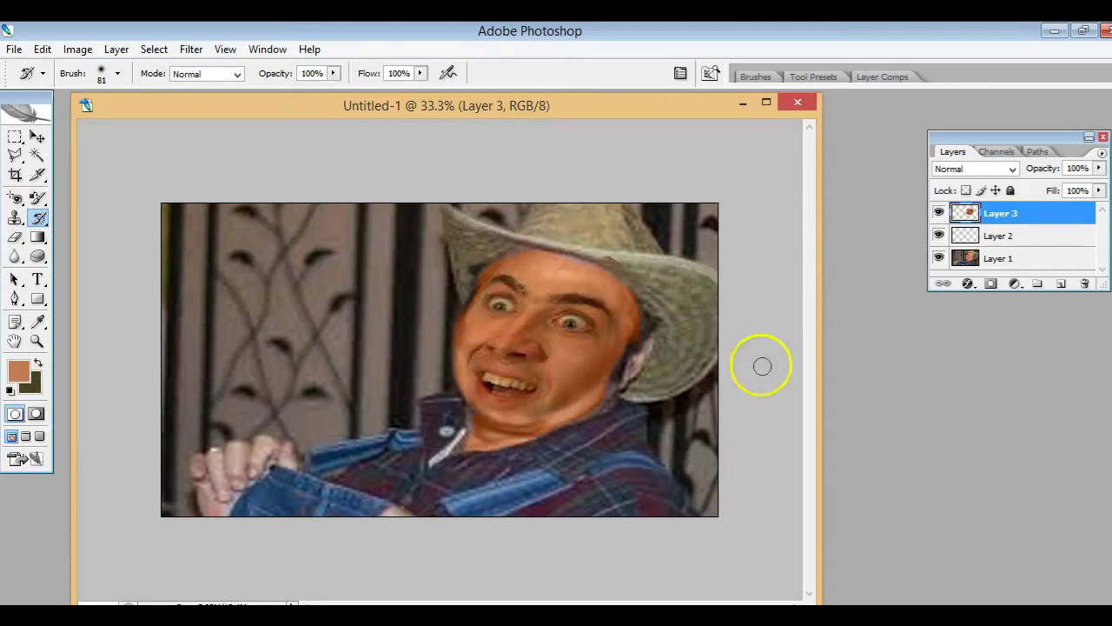
Enlarge the face again up under the hat to 100.2% by 108.9% and apply
click(15, 174)
right_click(534, 350)
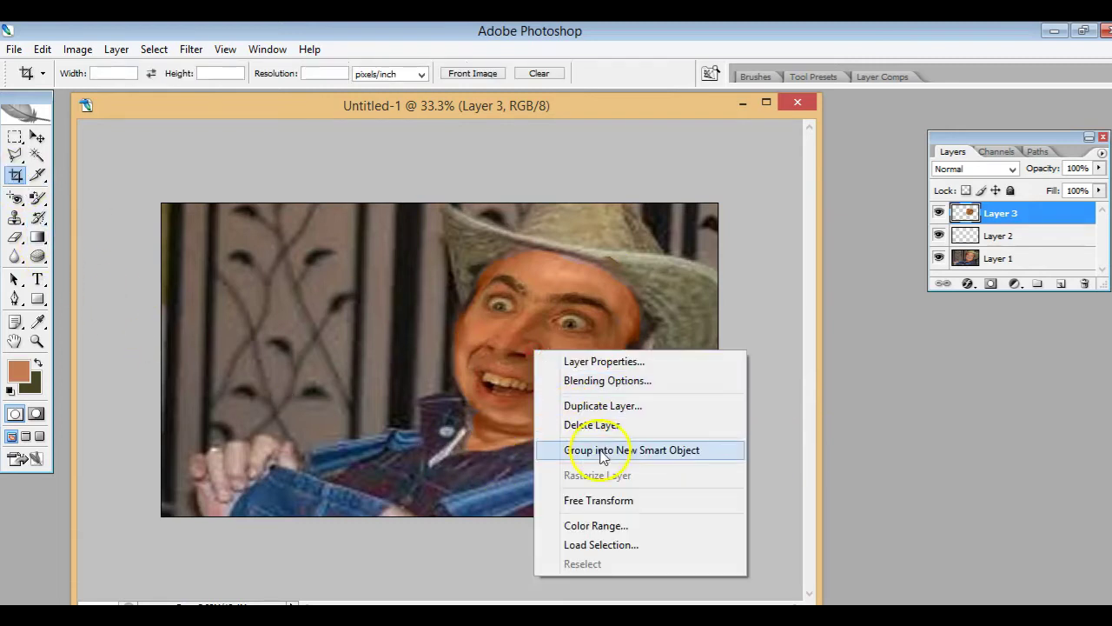
click(614, 501)
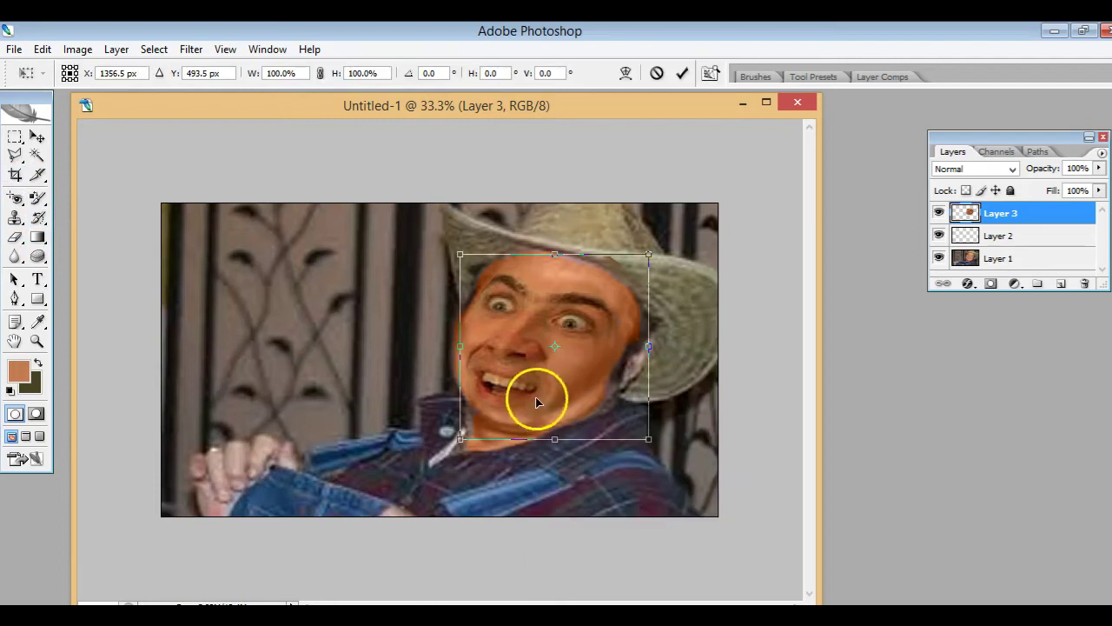
drag(454, 444, 461, 450)
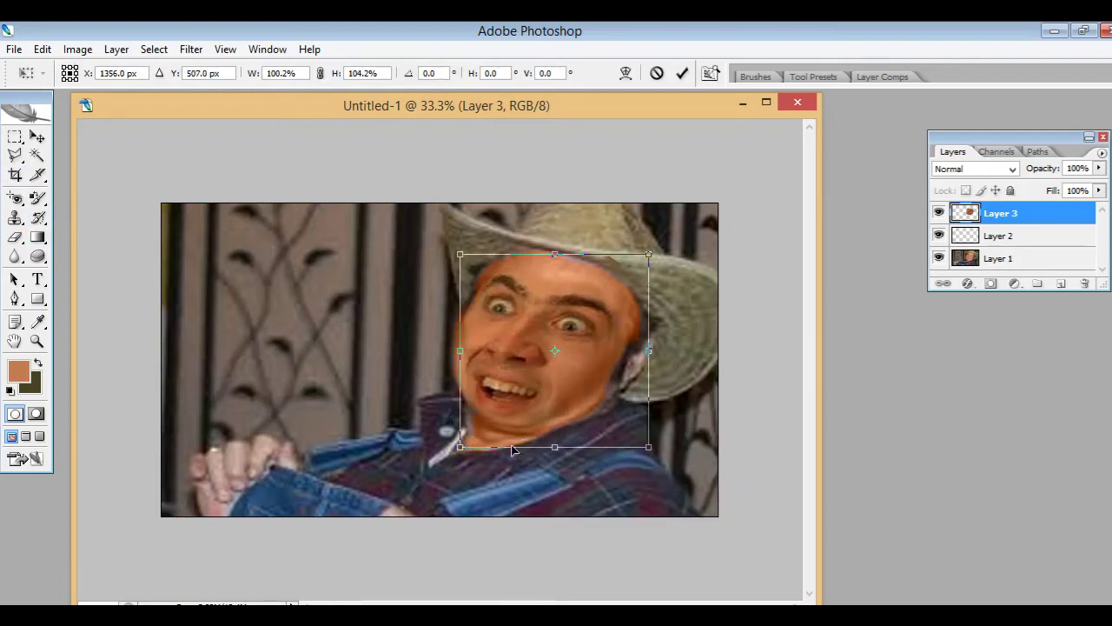
drag(459, 254, 456, 246)
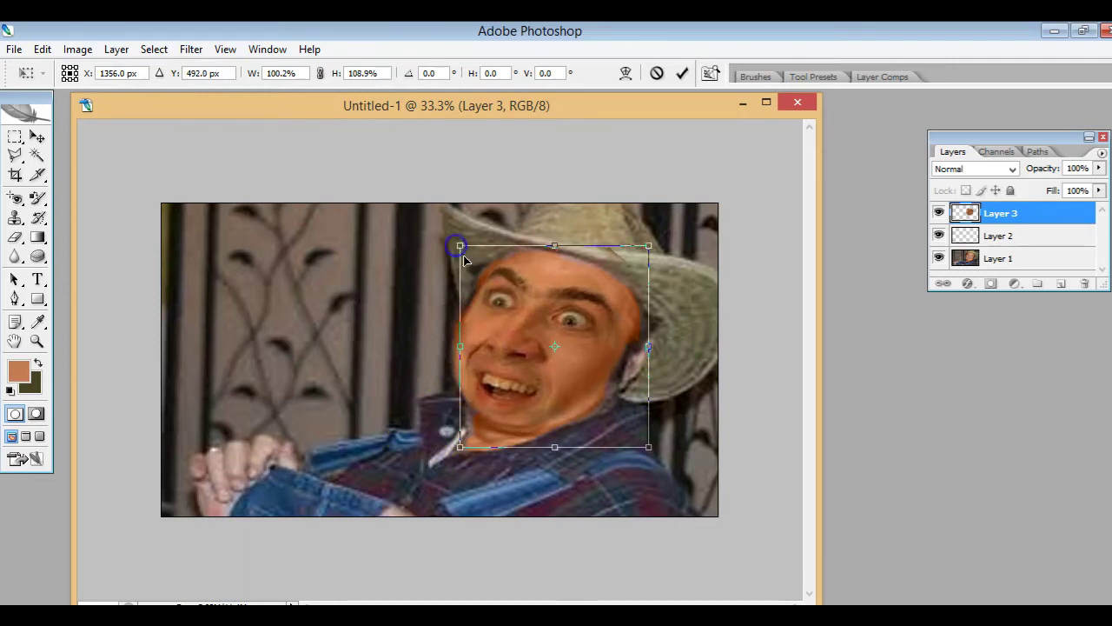
click(35, 199)
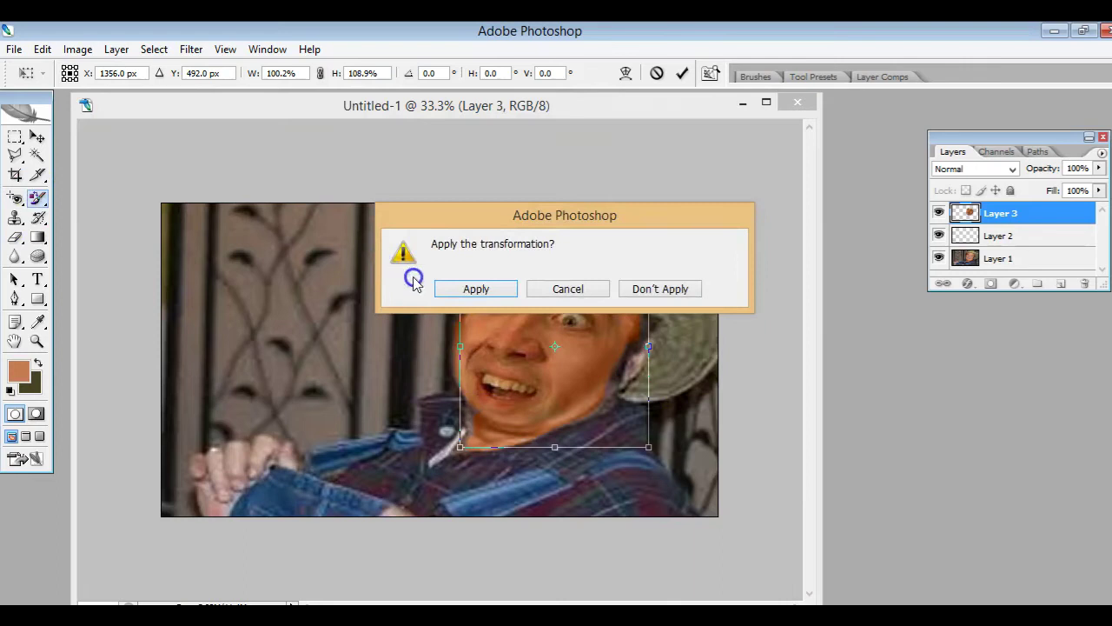
click(473, 288)
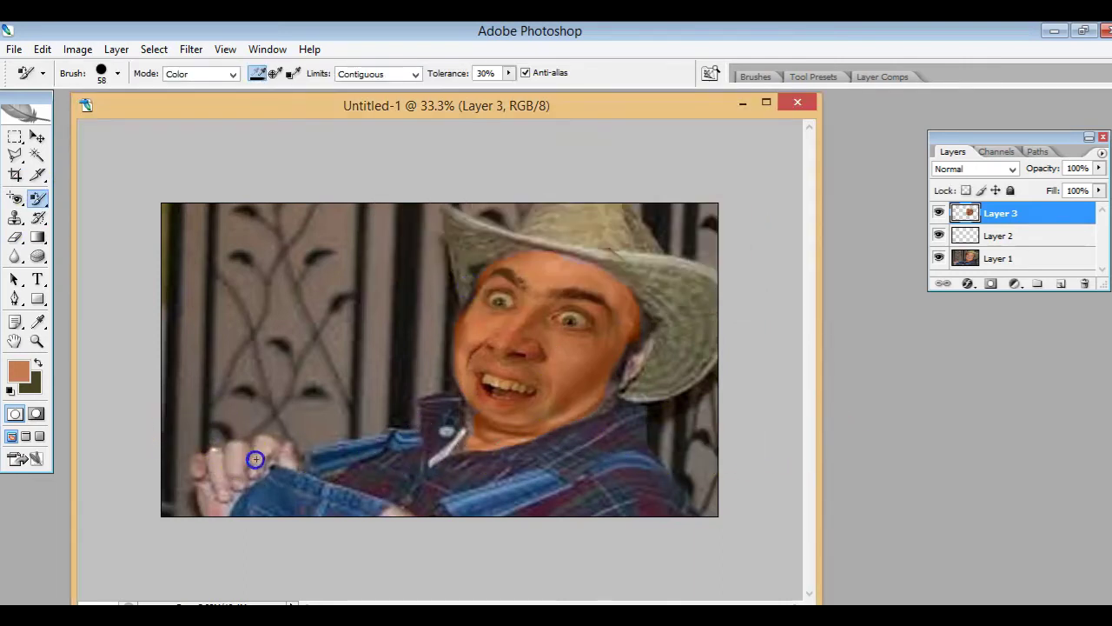
Make Layer 1, the original cowboy photo, active, then switch to the Chrome browser
click(997, 258)
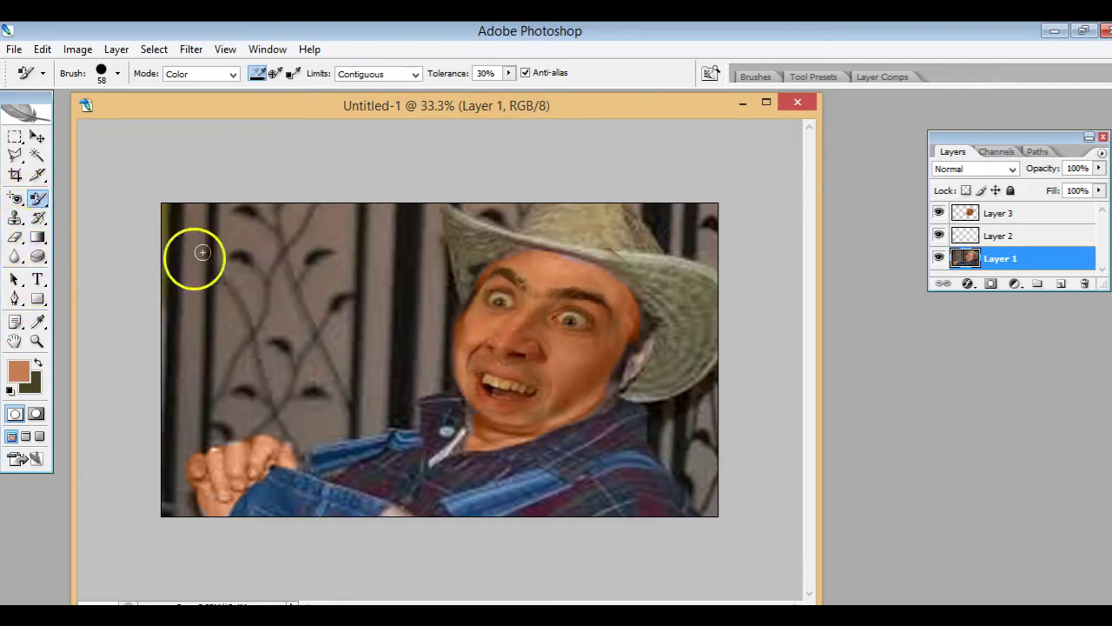
key(alt+Tab)
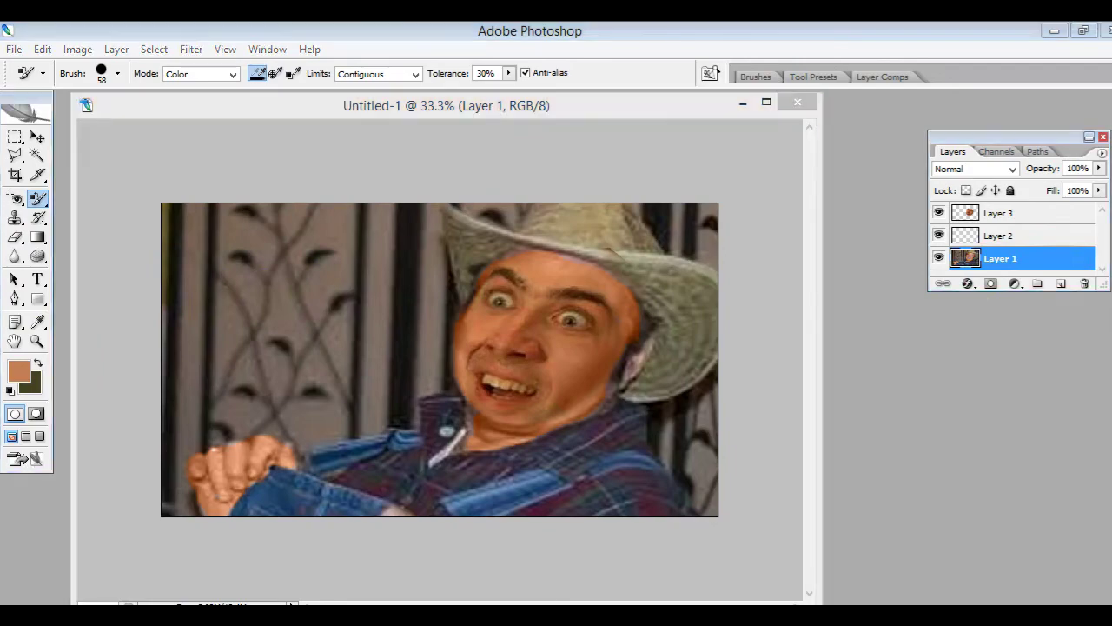
Copy the black-and-white glasses-and-turtleneck photo from Google Images and return to Photoshop
click(282, 28)
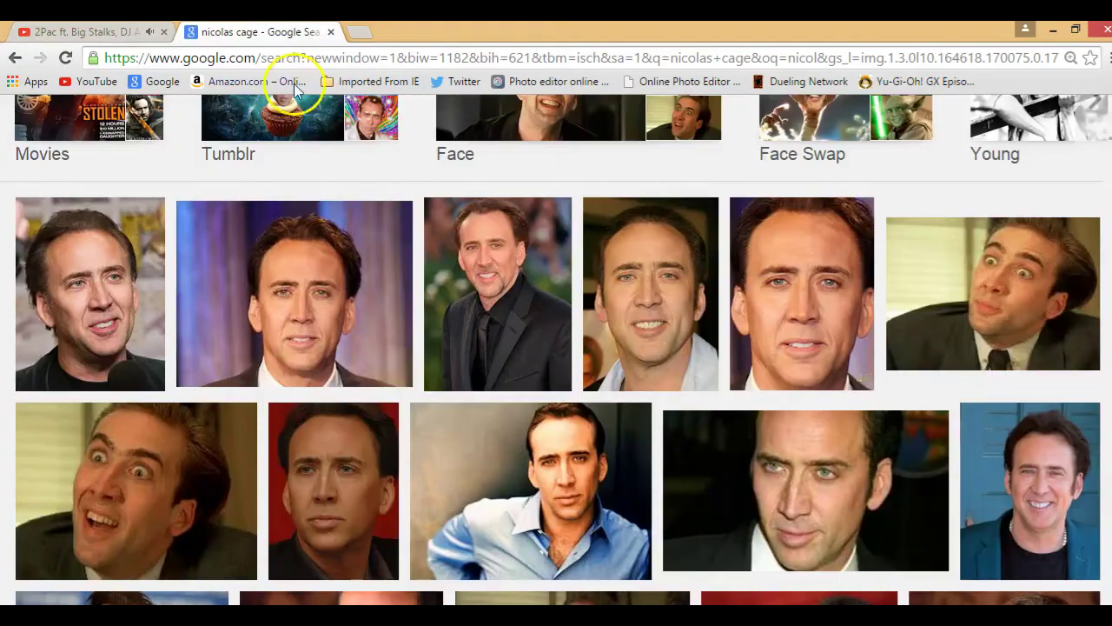
scroll(461, 386, down, 3)
scroll(474, 412, down, 1)
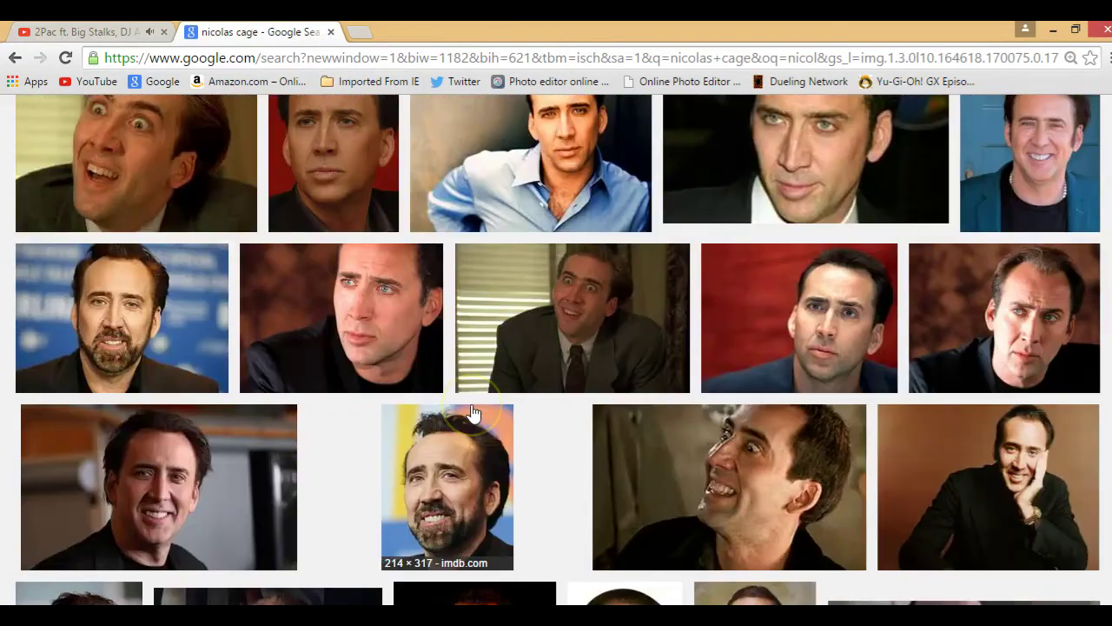
scroll(474, 413, down, 5)
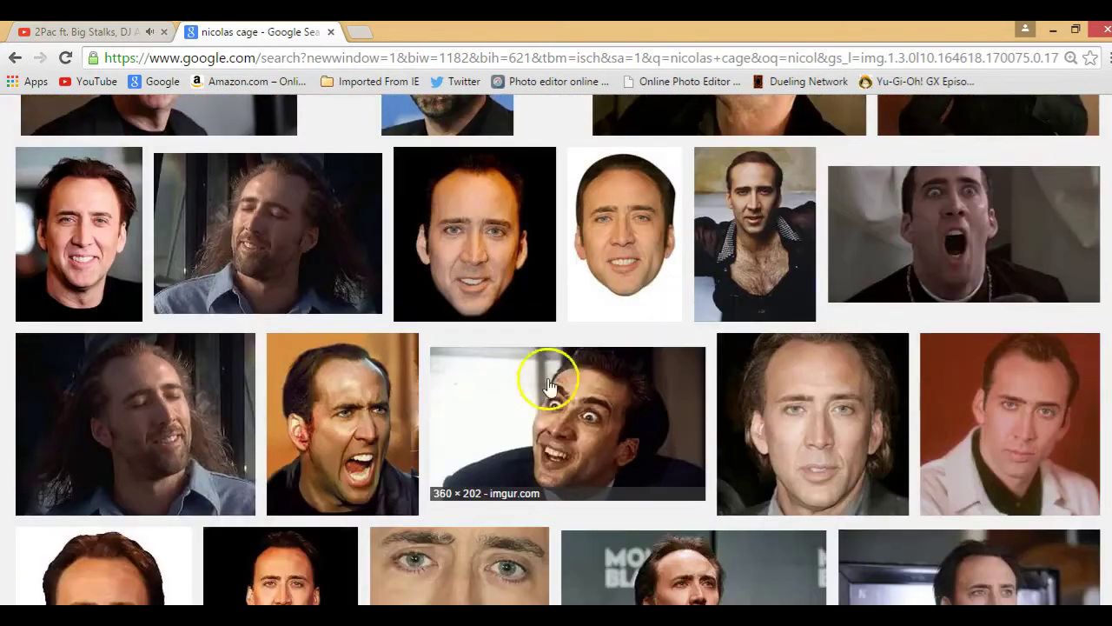
scroll(877, 365, down, 5)
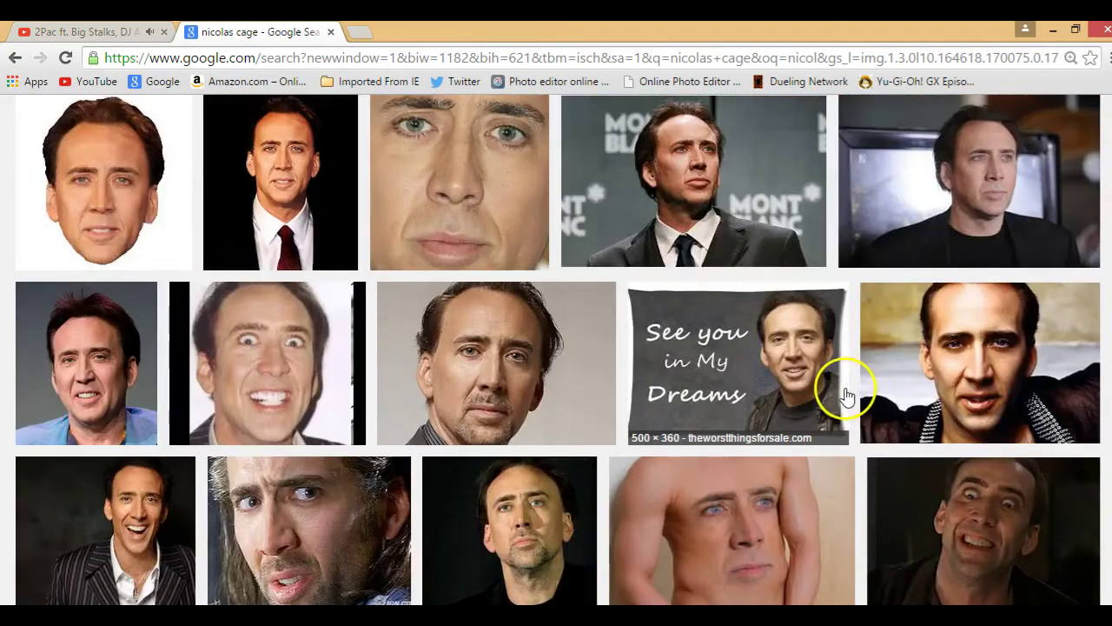
scroll(843, 393, down, 4)
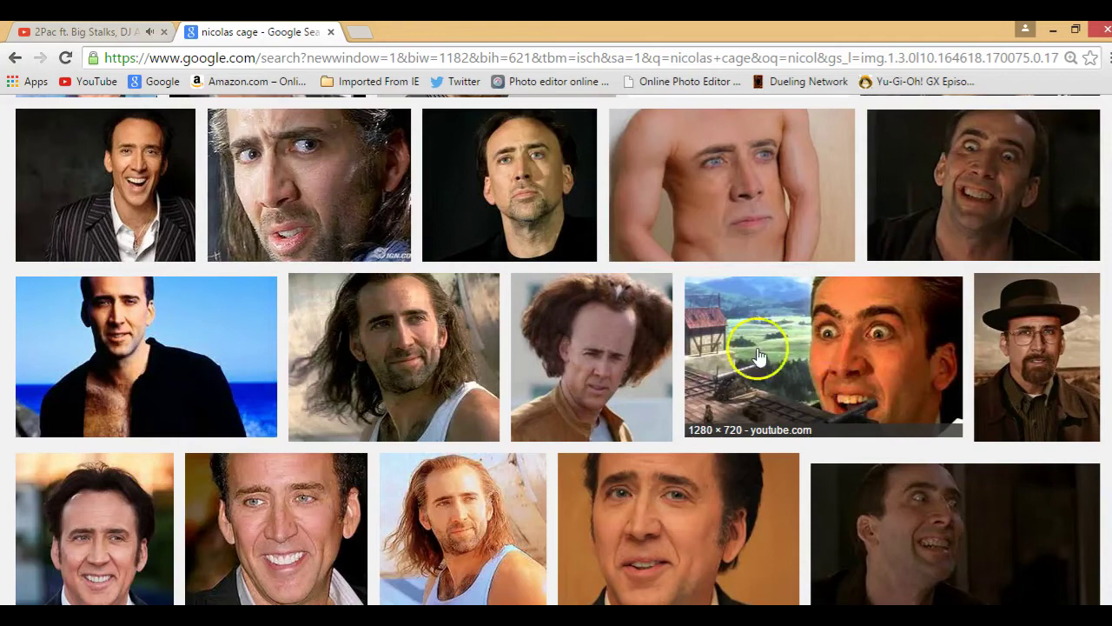
scroll(372, 310, down, 5)
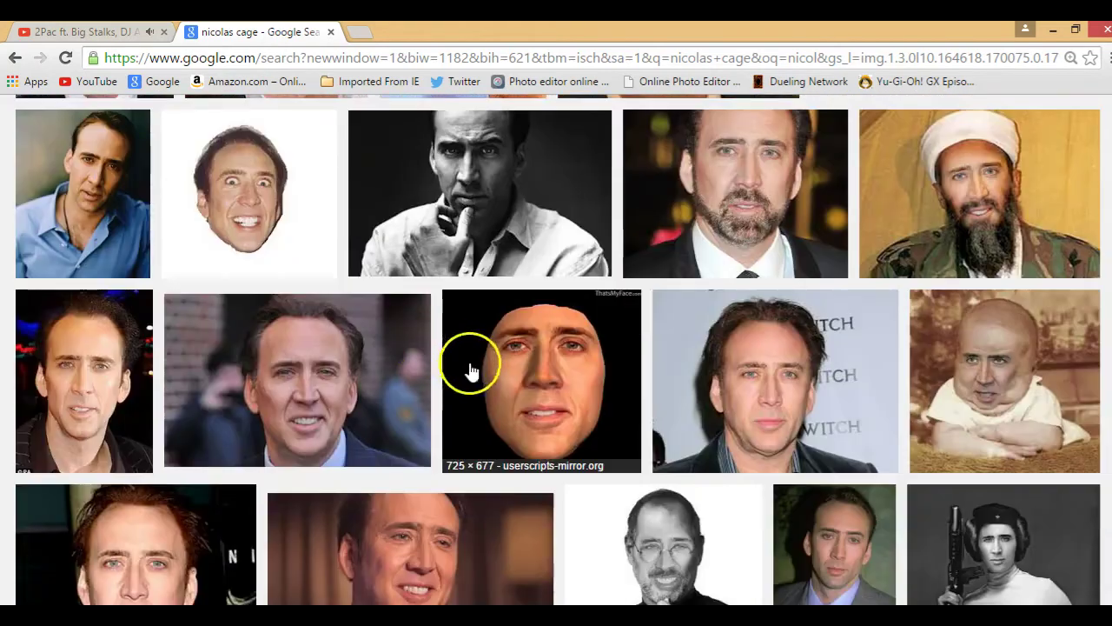
scroll(549, 404, down, 2)
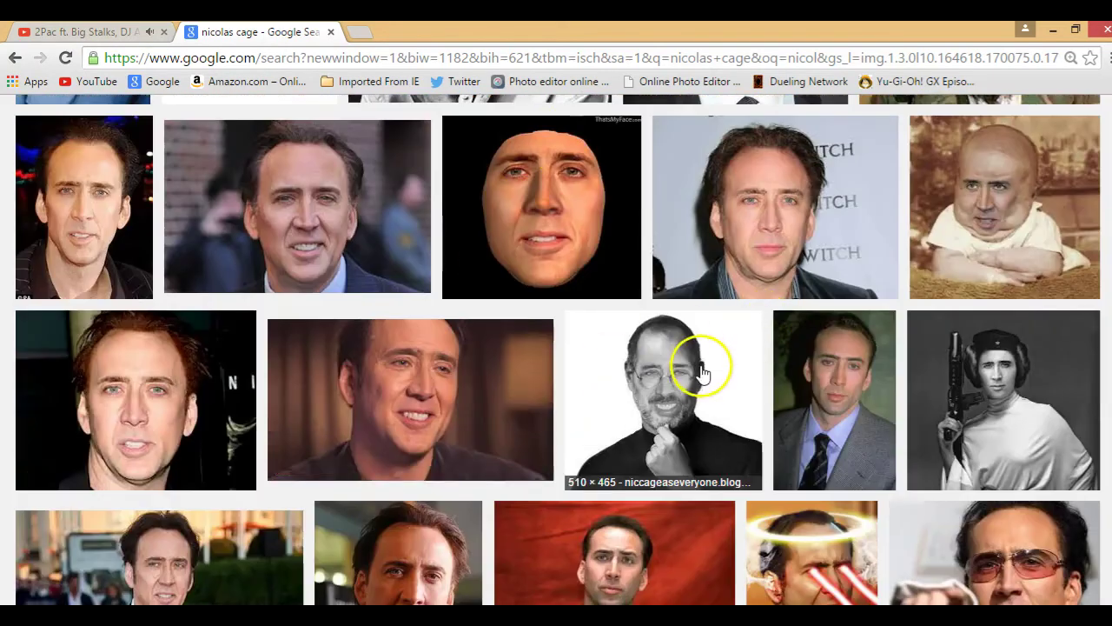
right_click(701, 374)
click(725, 532)
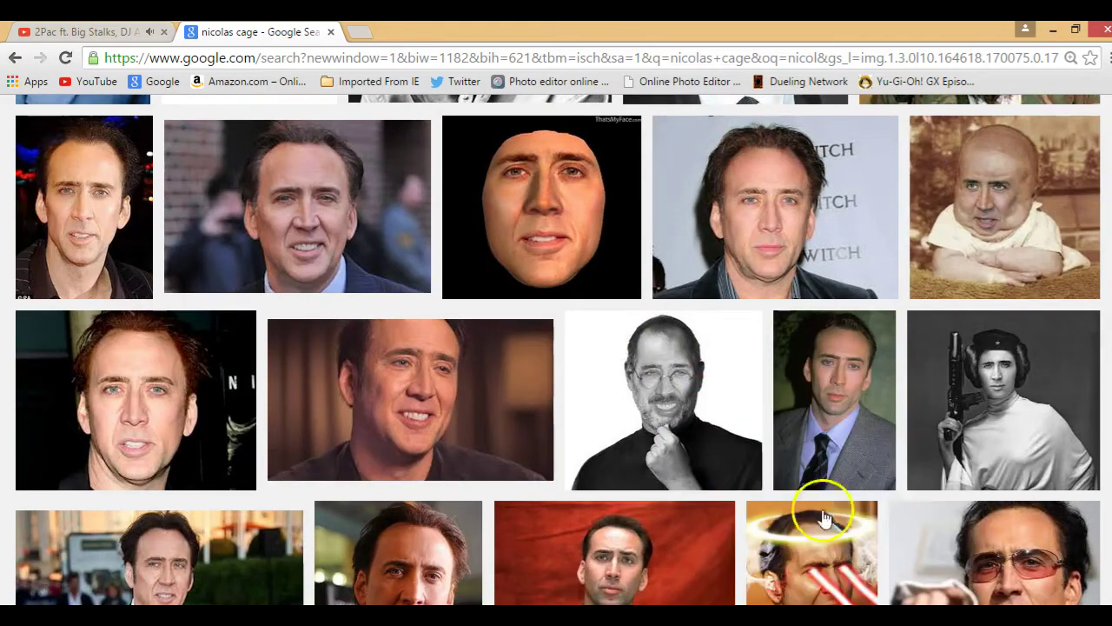
click(1053, 31)
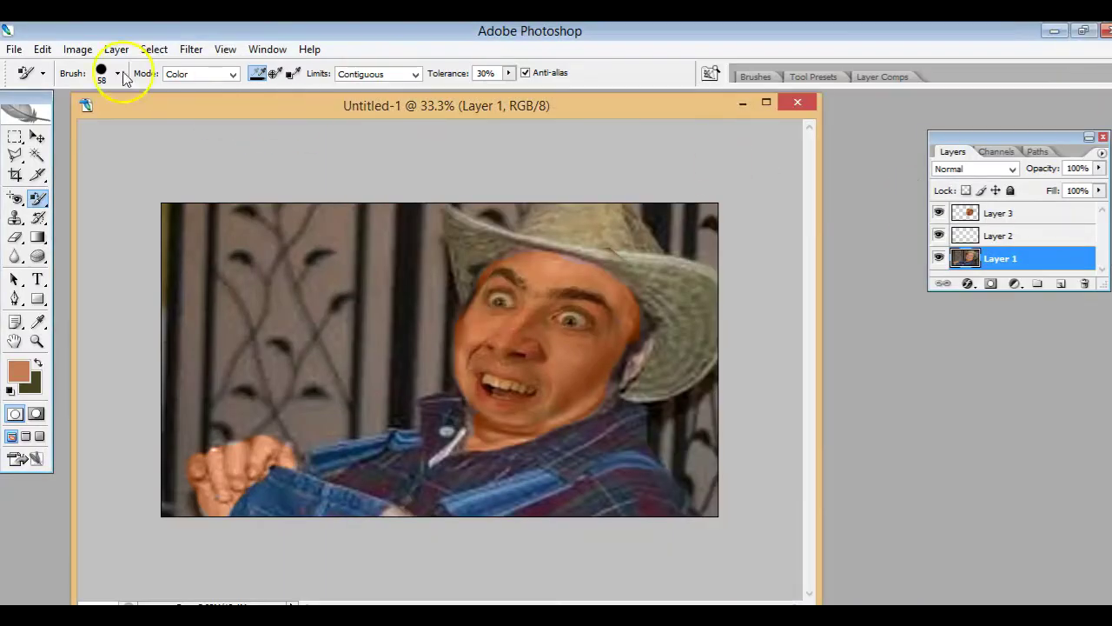
Paste the turtleneck photo as a new layer and scale it up over the left half
click(42, 50)
click(77, 192)
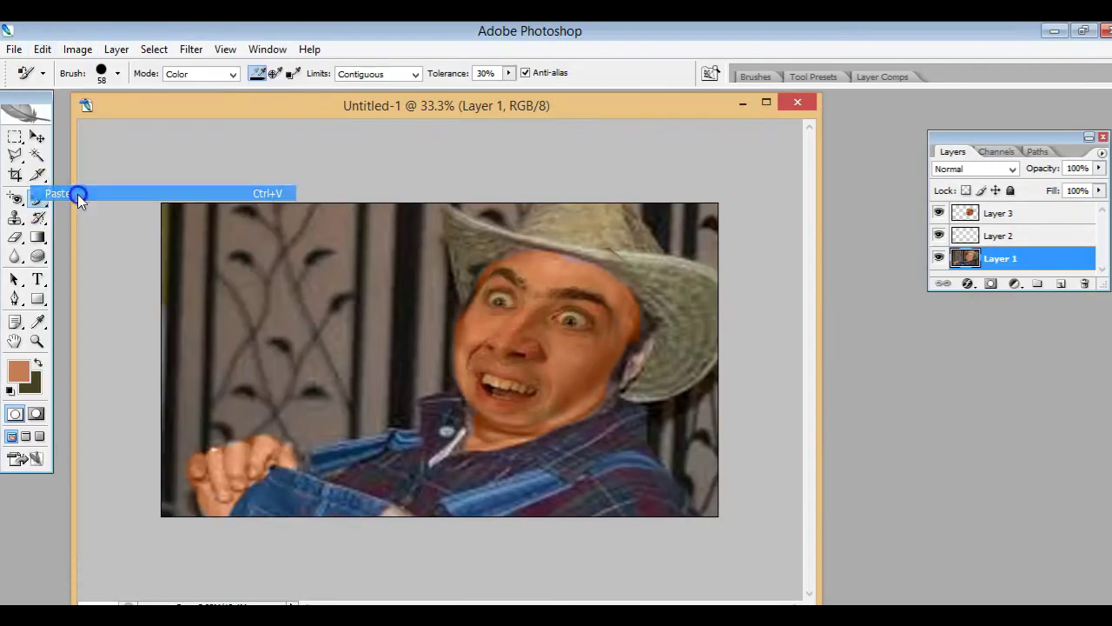
click(15, 177)
right_click(448, 363)
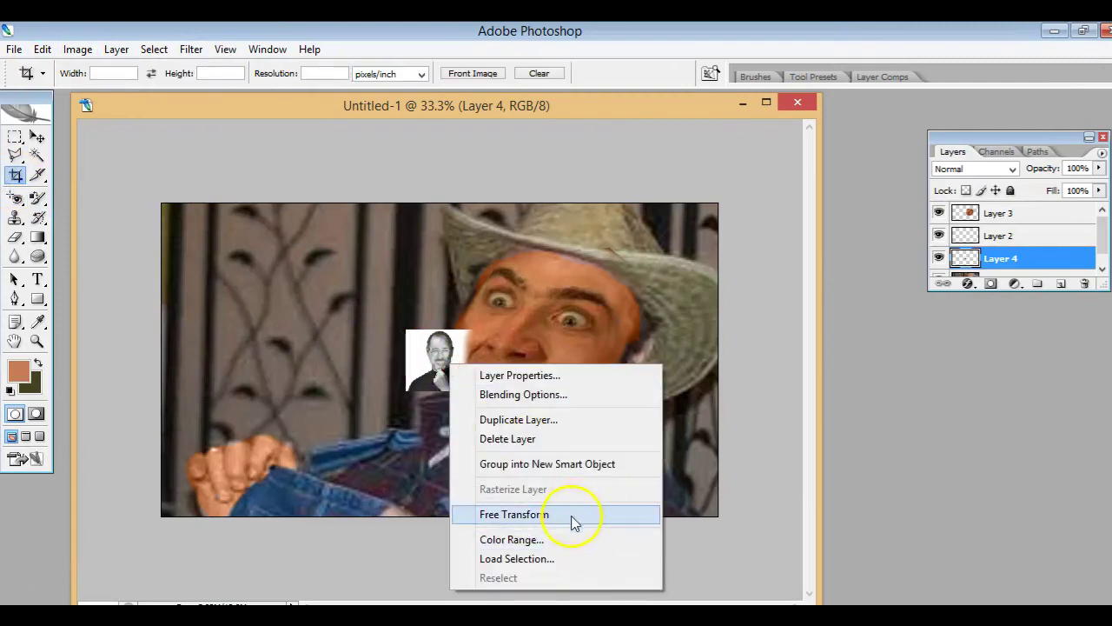
click(573, 515)
drag(466, 434, 455, 519)
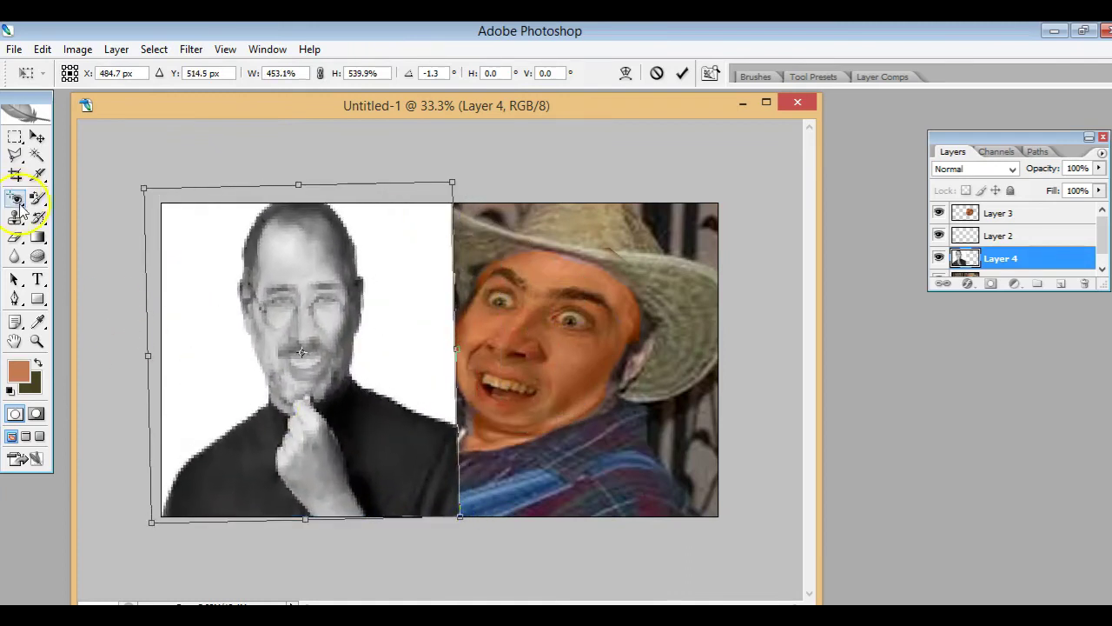
Apply the transformation and erase the white area beside the pasted head
click(15, 236)
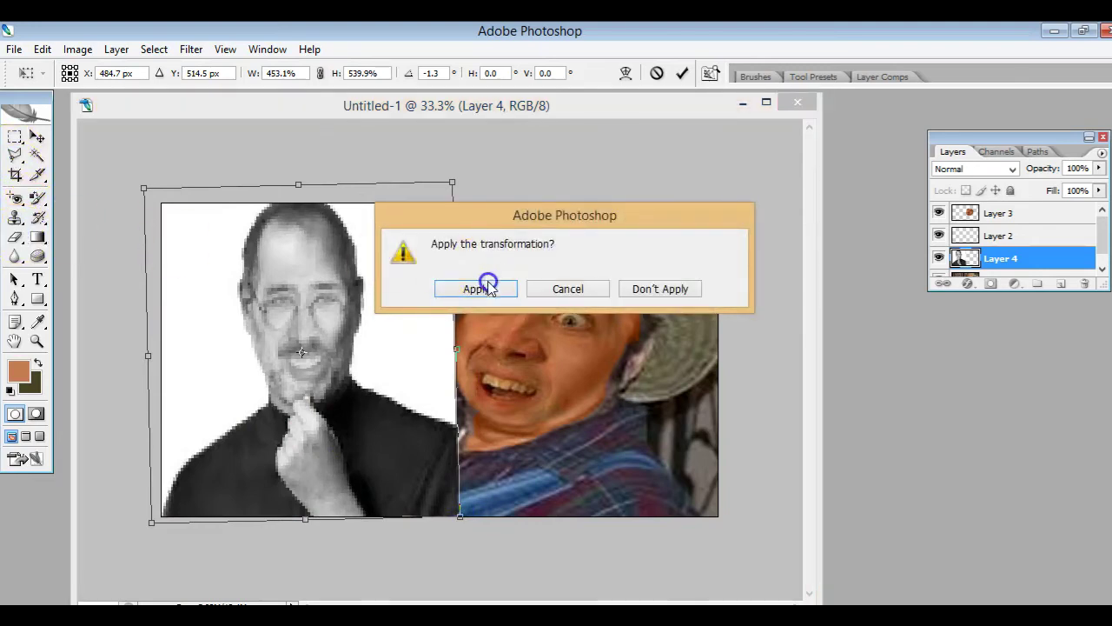
click(483, 282)
click(383, 226)
mouse_move(383, 225)
mouse_down()
mouse_move(421, 215)
mouse_move(437, 375)
mouse_move(420, 336)
mouse_move(399, 350)
mouse_move(401, 207)
mouse_up()
Erase the left side of the pasted photo and recolour the right cheek edge
mouse_move(208, 176)
mouse_down()
mouse_move(182, 343)
mouse_move(162, 388)
mouse_move(199, 385)
mouse_move(195, 318)
mouse_move(305, 139)
mouse_move(204, 353)
mouse_move(503, 509)
mouse_move(368, 460)
mouse_move(330, 390)
mouse_move(112, 148)
mouse_move(243, 244)
mouse_move(318, 218)
mouse_up()
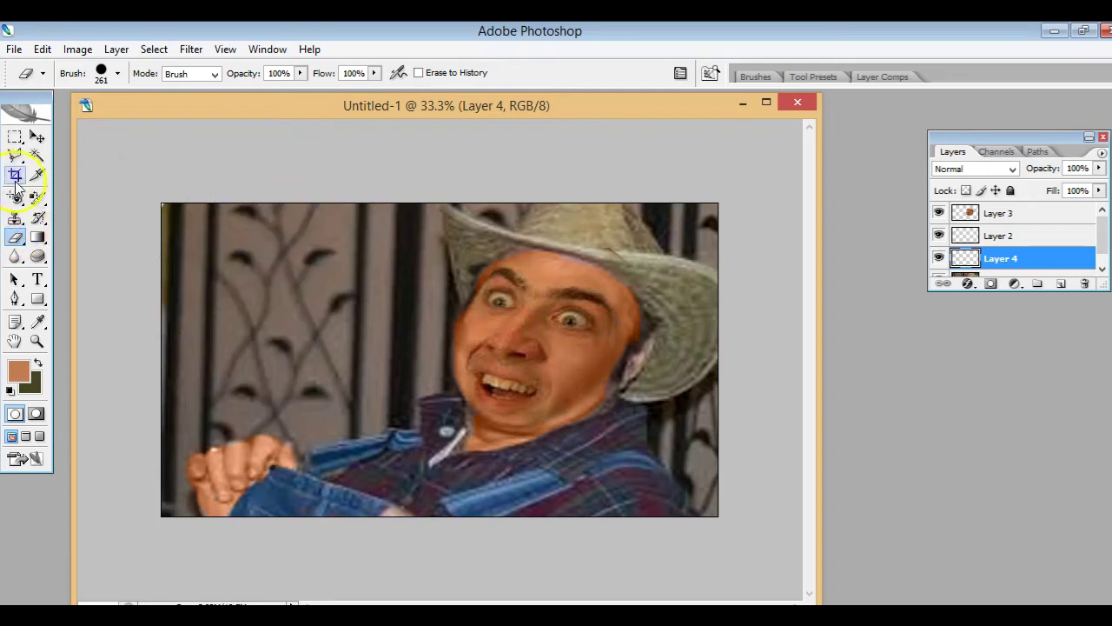
click(38, 198)
mouse_move(588, 340)
mouse_down()
mouse_move(677, 375)
mouse_move(629, 372)
mouse_up()
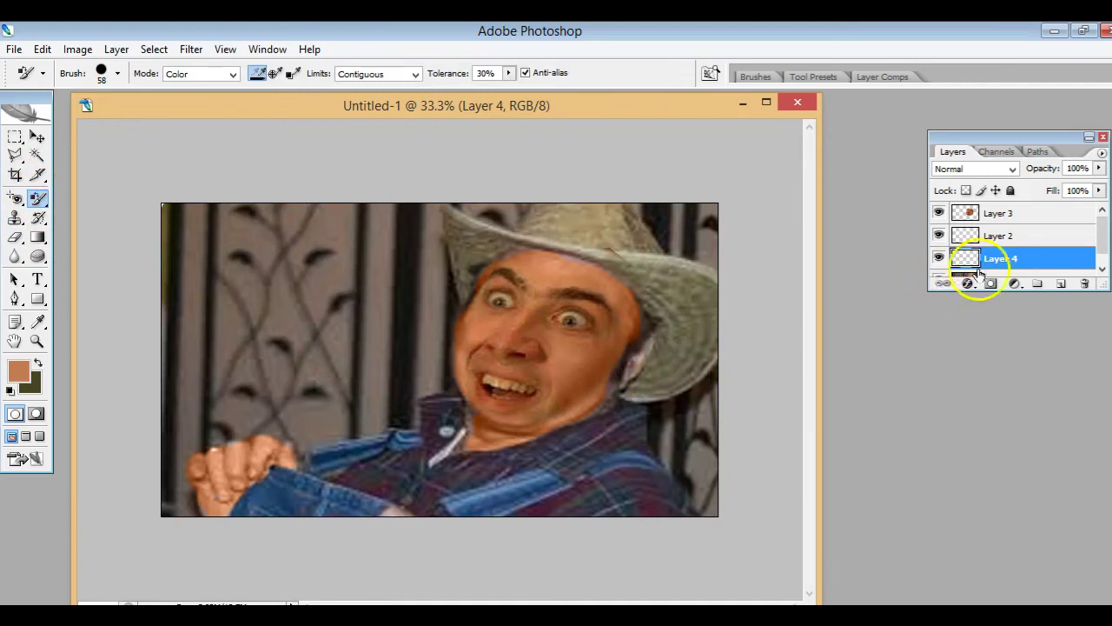
On Layer 1, turn the cheek skin beside the ear orange with Color Replacement
scroll(1099, 242, down, 1)
click(1026, 266)
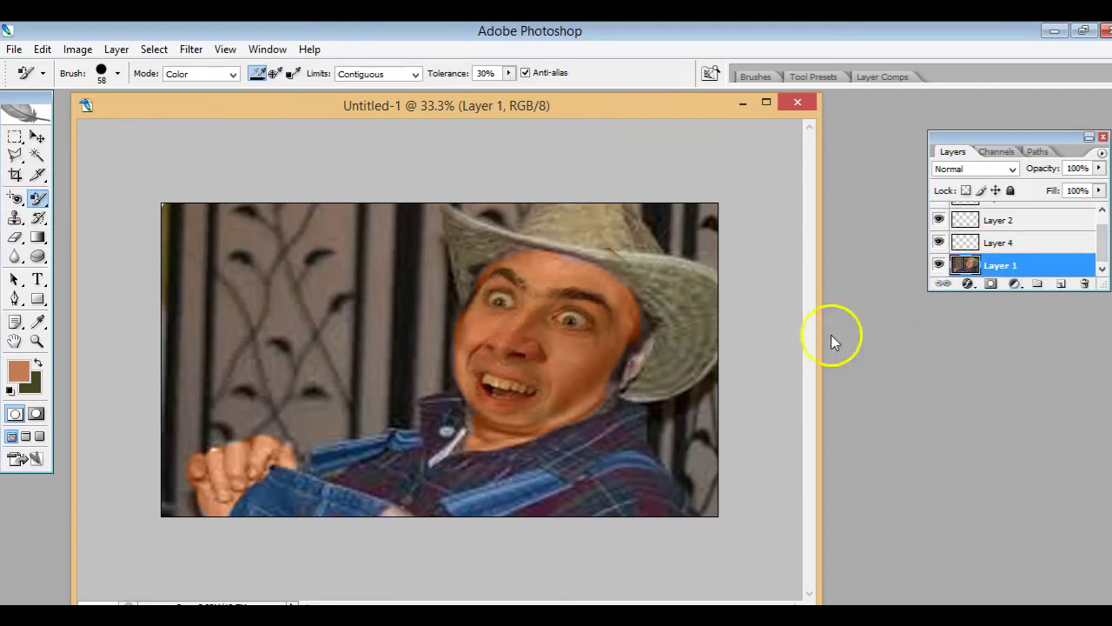
drag(596, 359, 631, 366)
Set the foreground colour to darker brown a36743 and repaint the neck below the right jaw
click(15, 379)
click(510, 258)
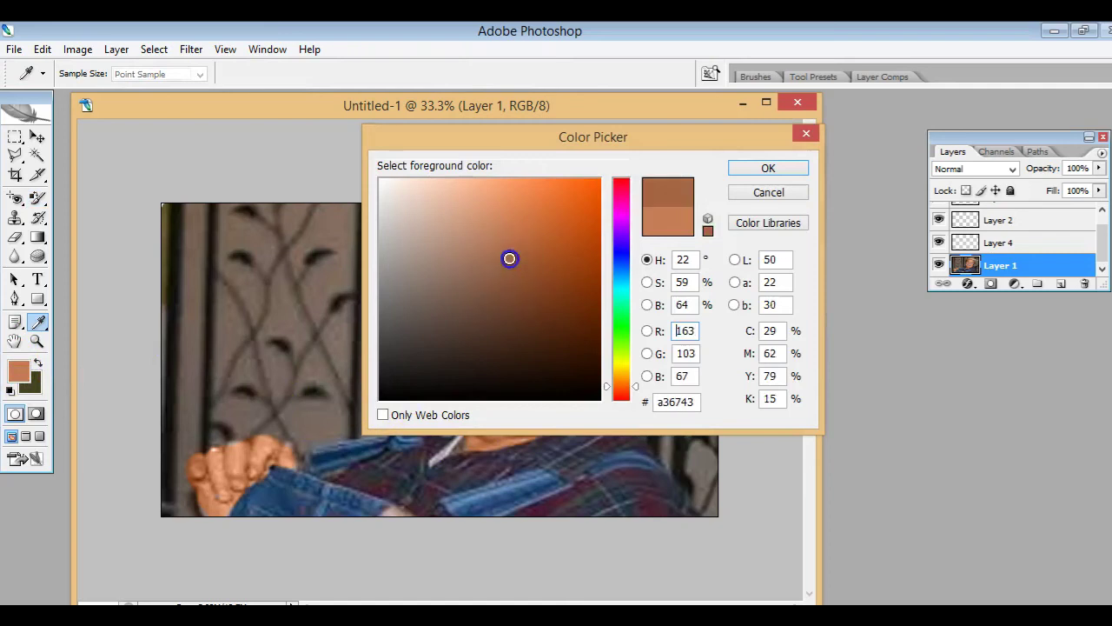
click(771, 167)
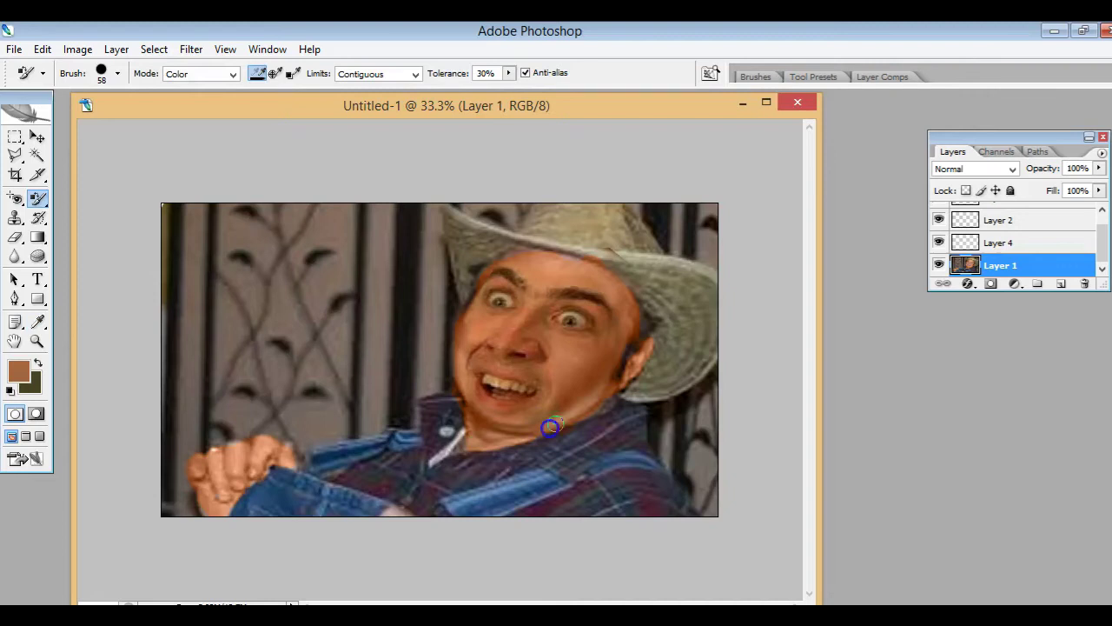
mouse_move(647, 478)
mouse_down()
mouse_move(643, 461)
mouse_move(655, 481)
mouse_move(579, 494)
mouse_move(594, 497)
mouse_up()
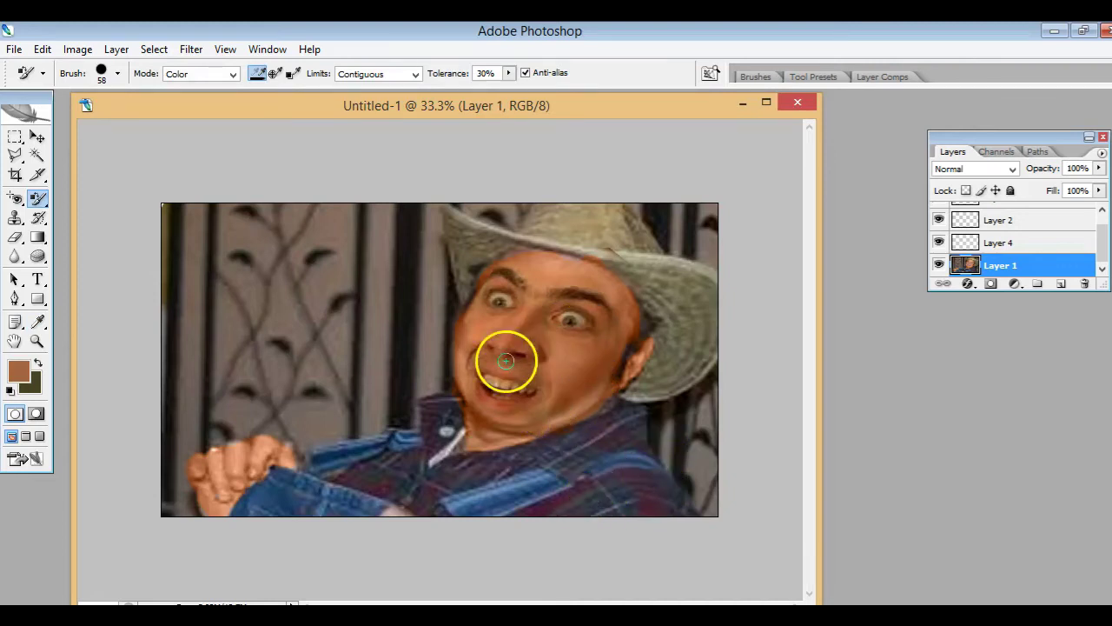